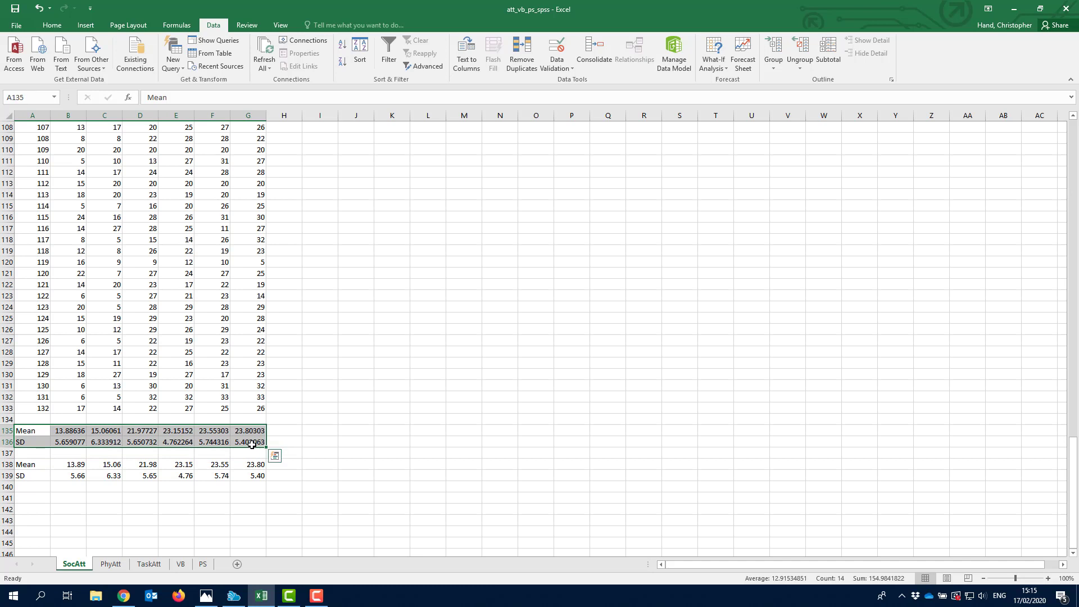
- Copy the Mean and SD rows A135:G136 on the SocAtt sheet with Ctrl+C
key(ctrl+c)
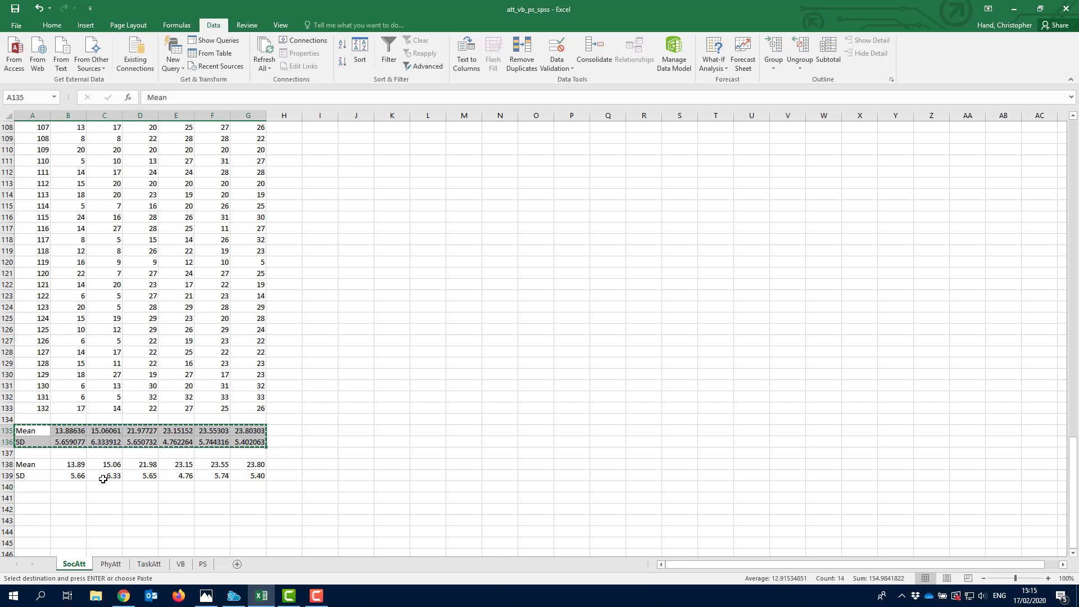
click(118, 569)
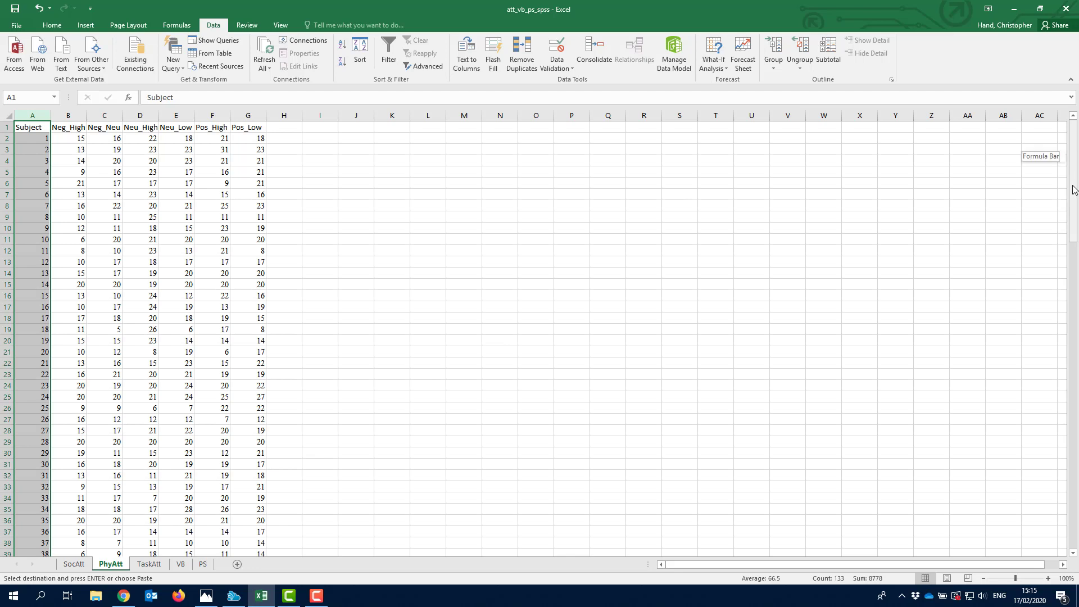
scroll(1053, 388, down, 20)
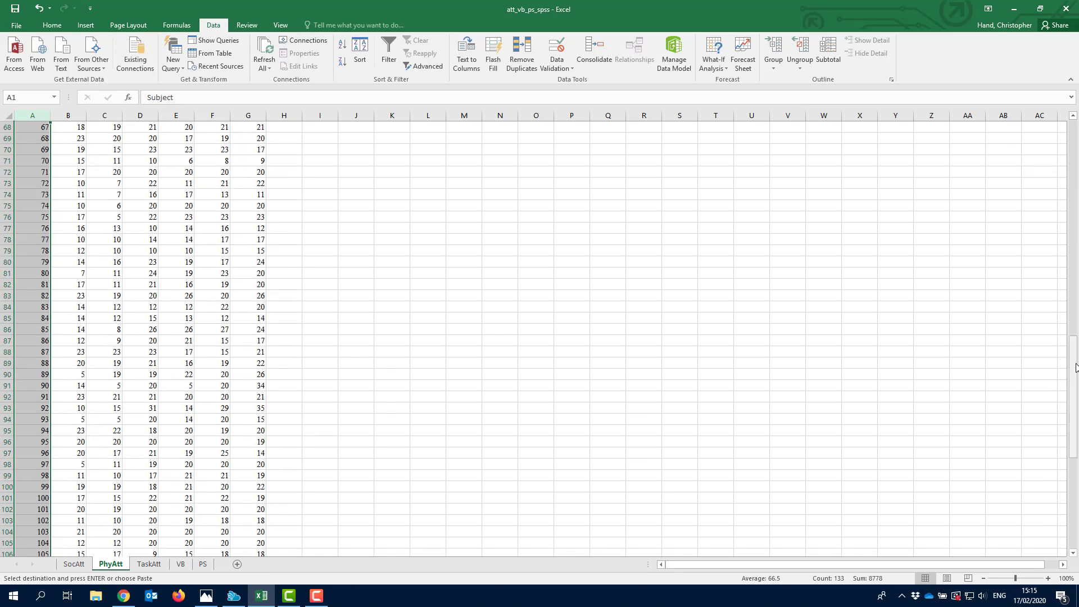
drag(1076, 367, 1075, 423)
scroll(156, 467, down, 5)
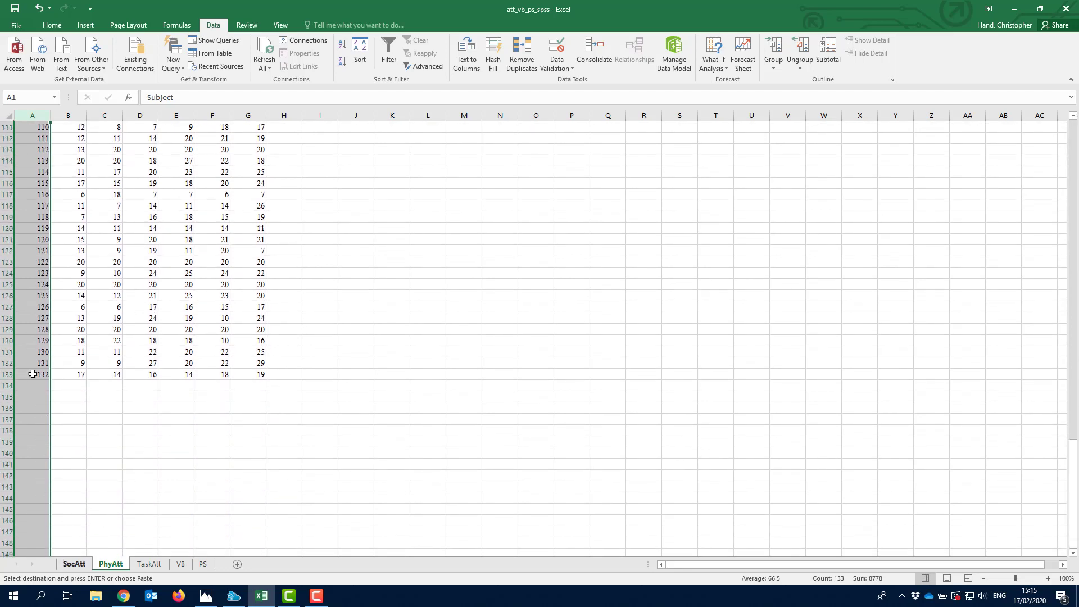
click(8, 375)
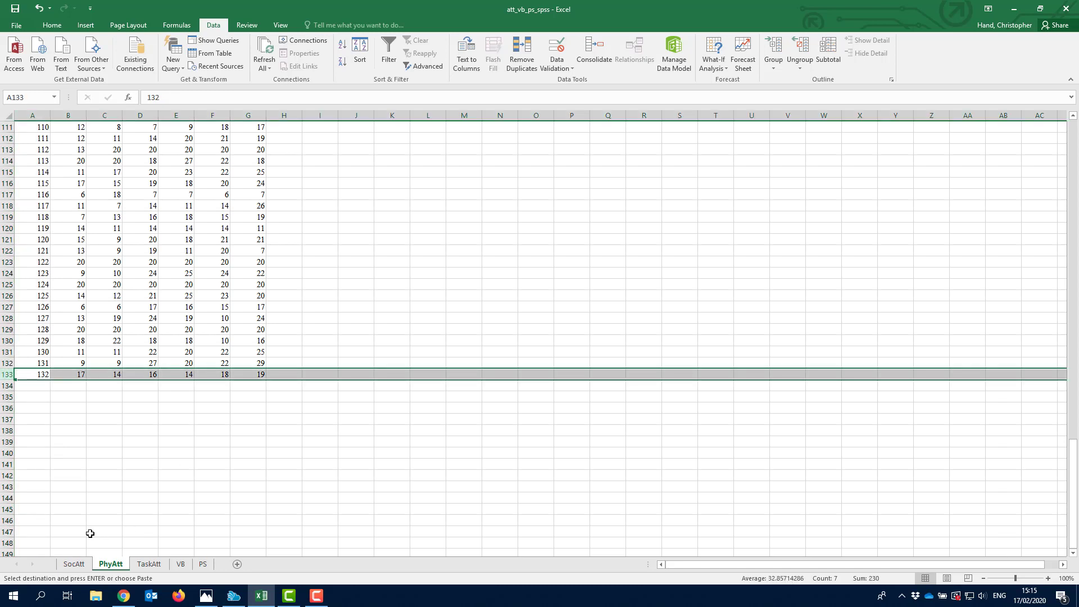
click(73, 564)
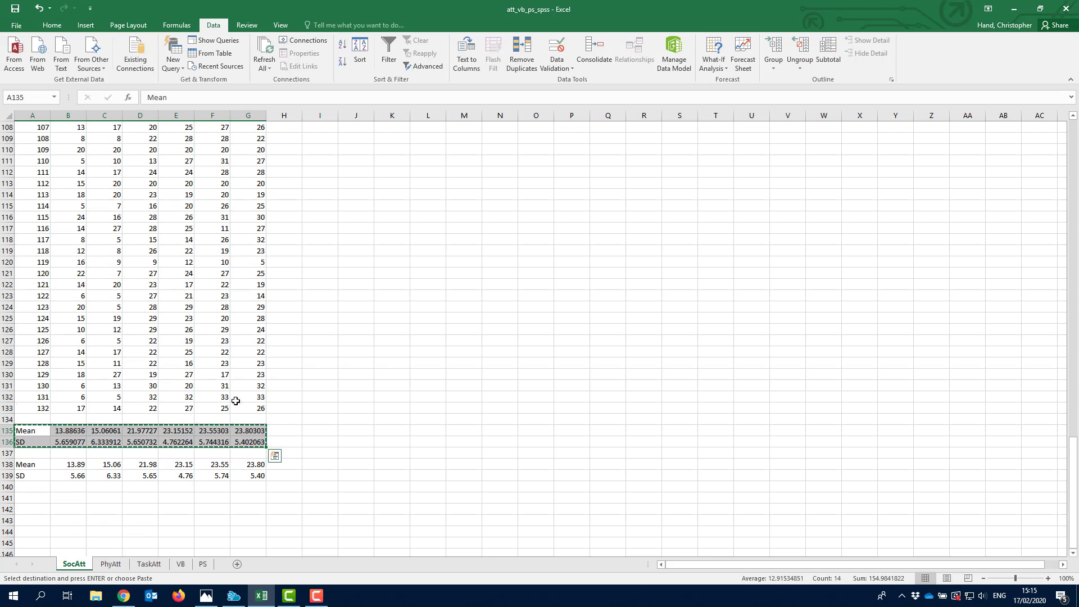
- Copy the Mean and SD rows A135:G136 from the SocAtt sheet
click(112, 568)
click(72, 564)
drag(27, 434, 245, 442)
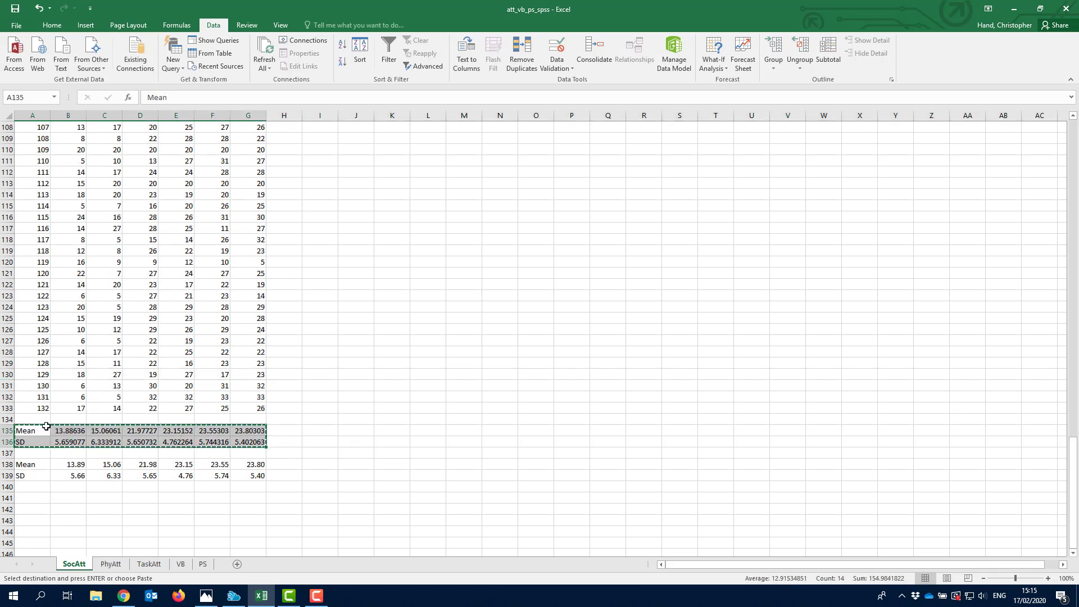
right_click(27, 430)
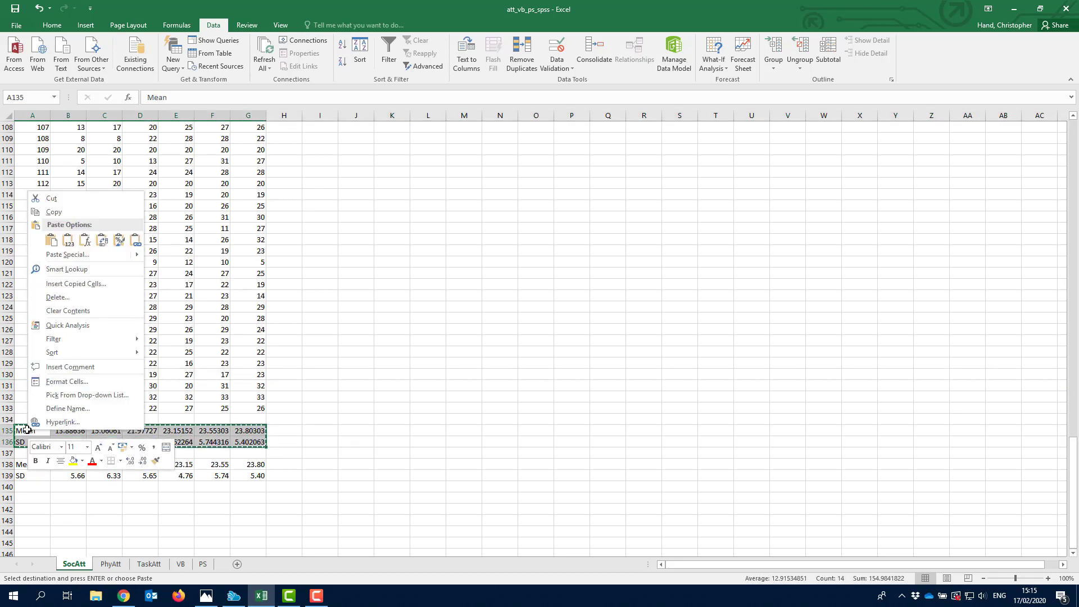
click(76, 212)
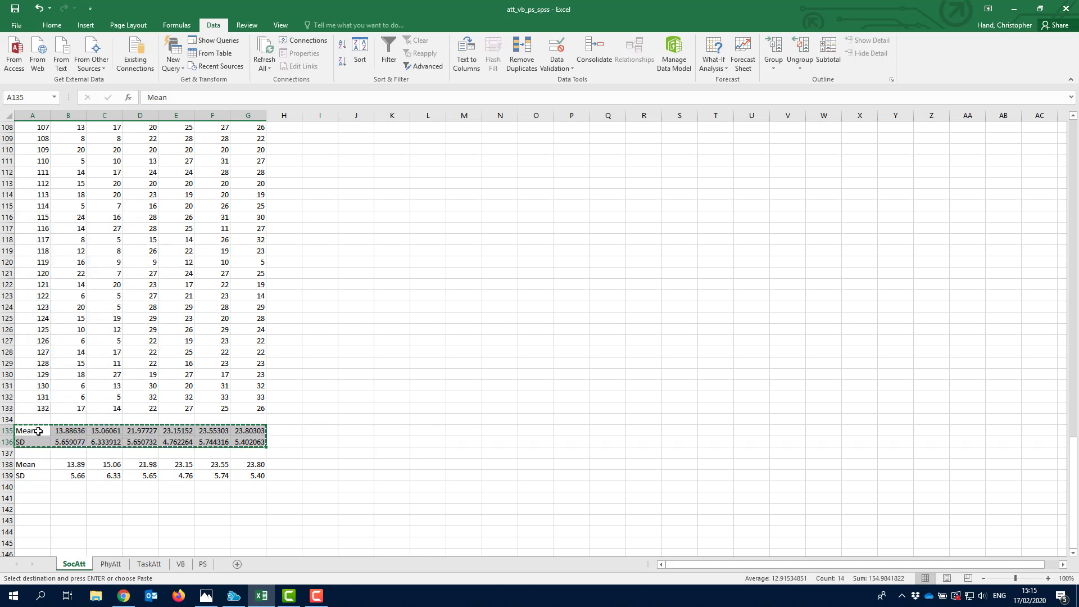
- Paste Special (All) the rows into A135 on PhyAtt, giving B135 =AVERAGE(B2:B133)
click(109, 564)
click(31, 398)
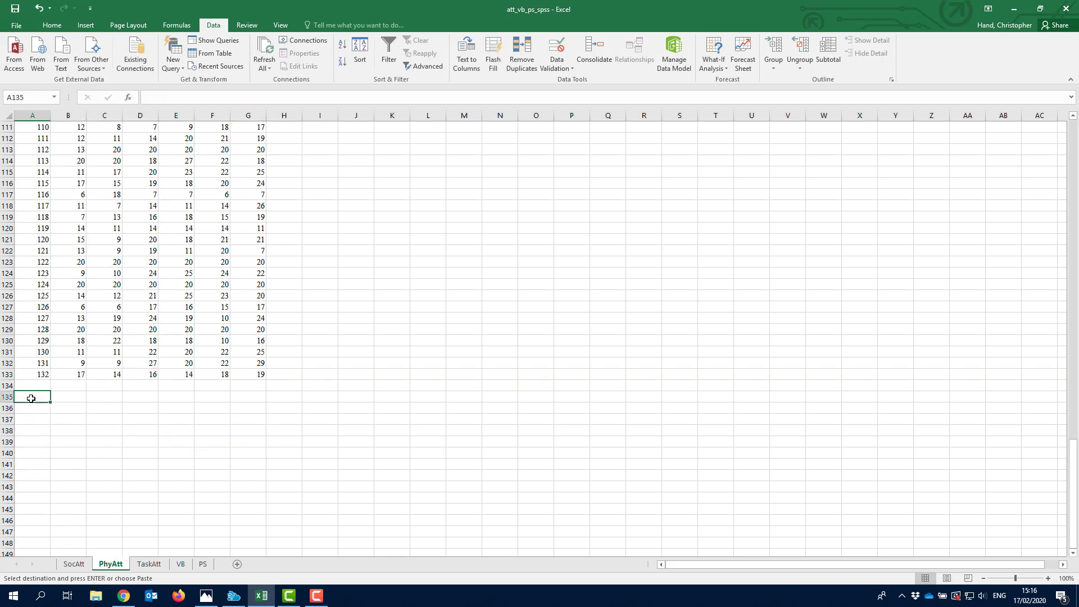
right_click(32, 400)
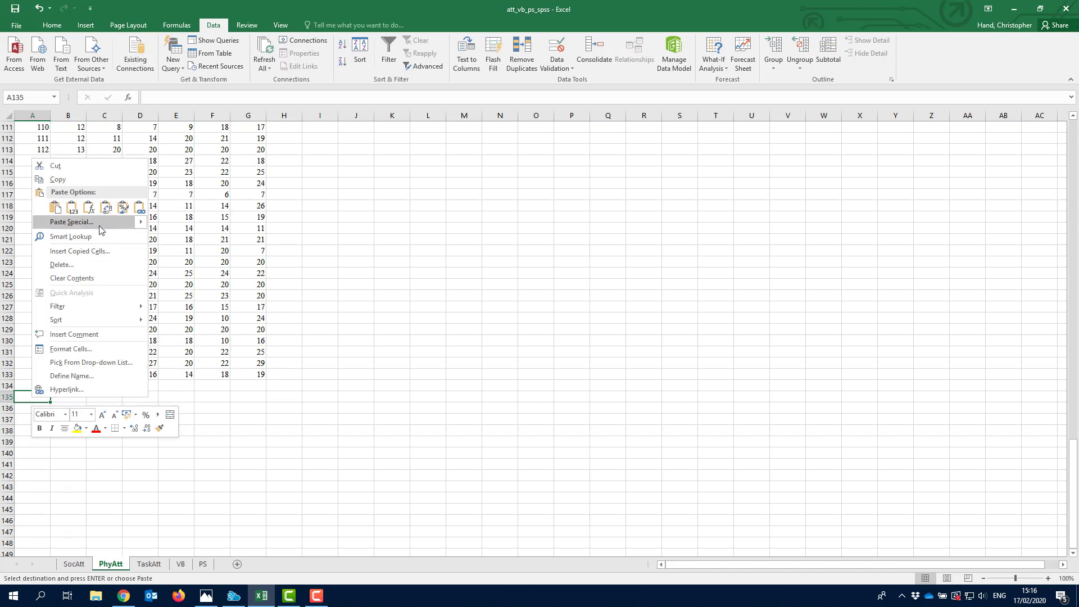
mouse_move(91, 223)
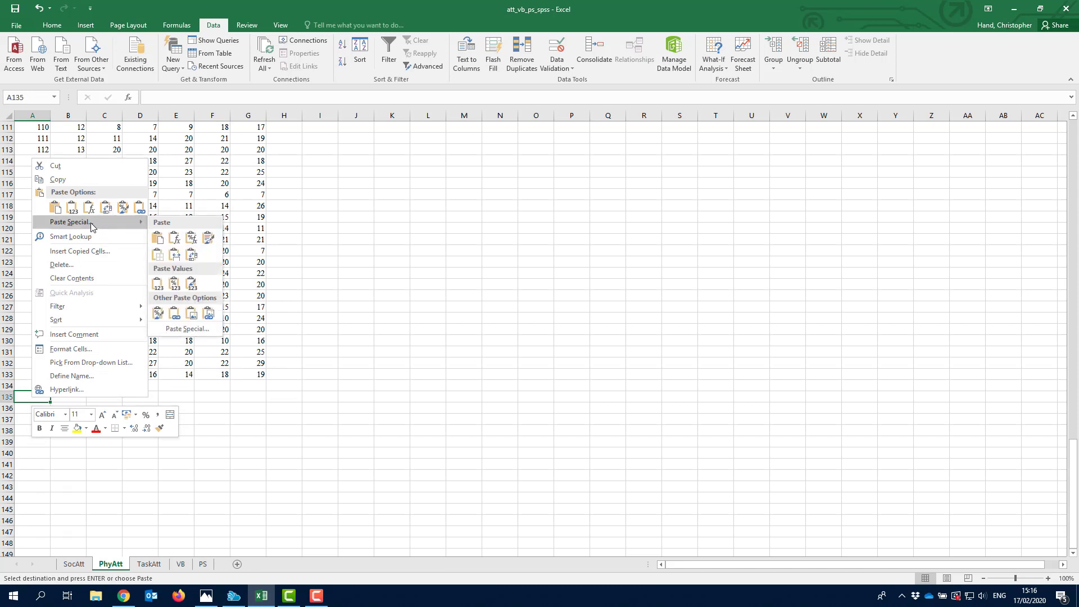
click(90, 222)
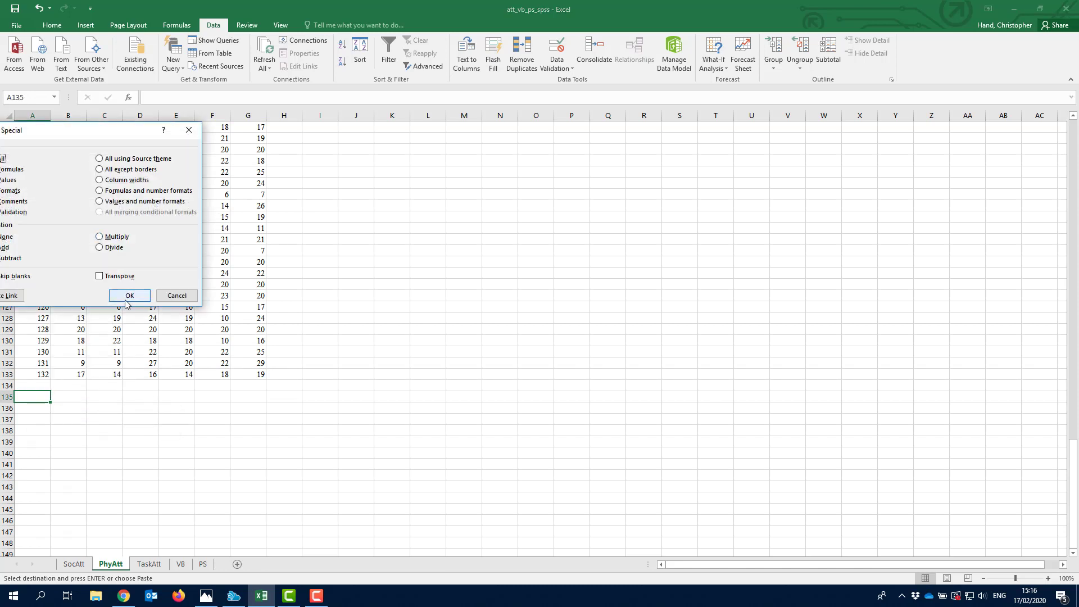
drag(121, 130, 418, 125)
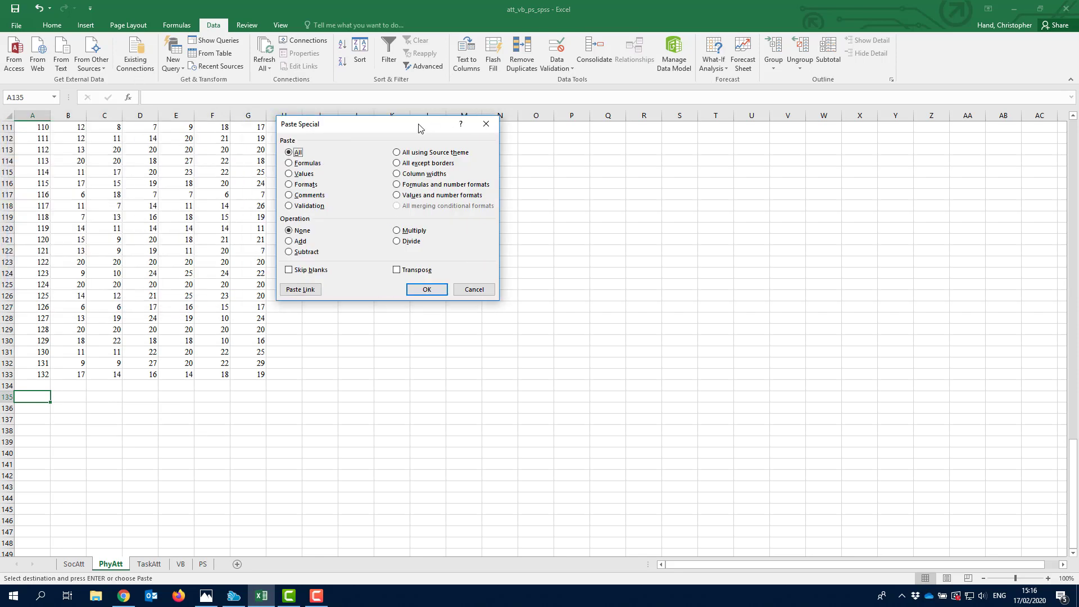
click(427, 290)
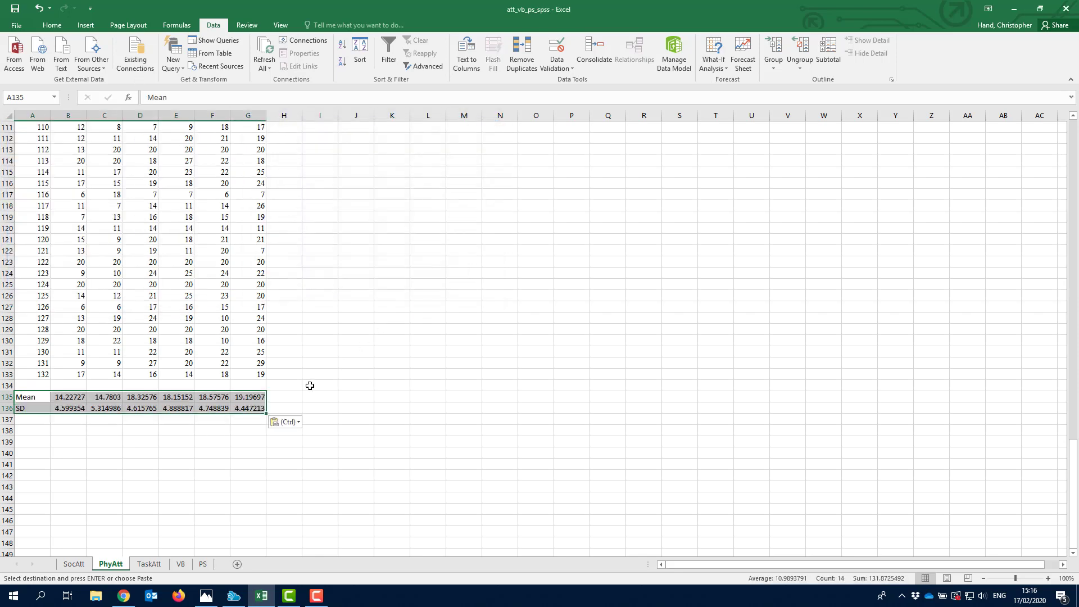
click(69, 397)
- Check the B135 AVERAGE formula and the B136 =STDEV(B2:B133) formula on PhyAtt
click(237, 98)
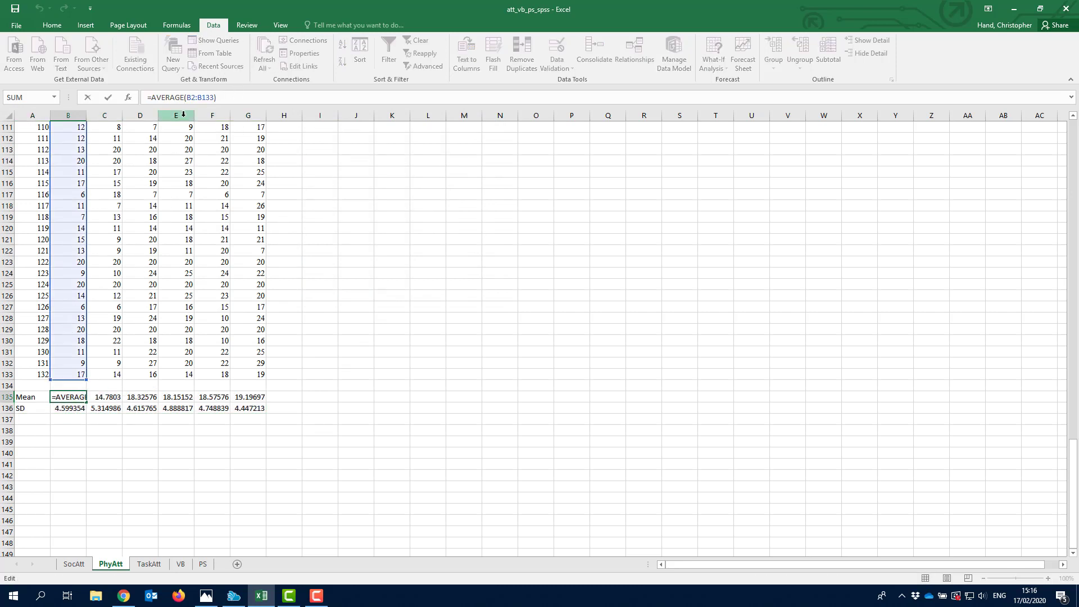
key(Return)
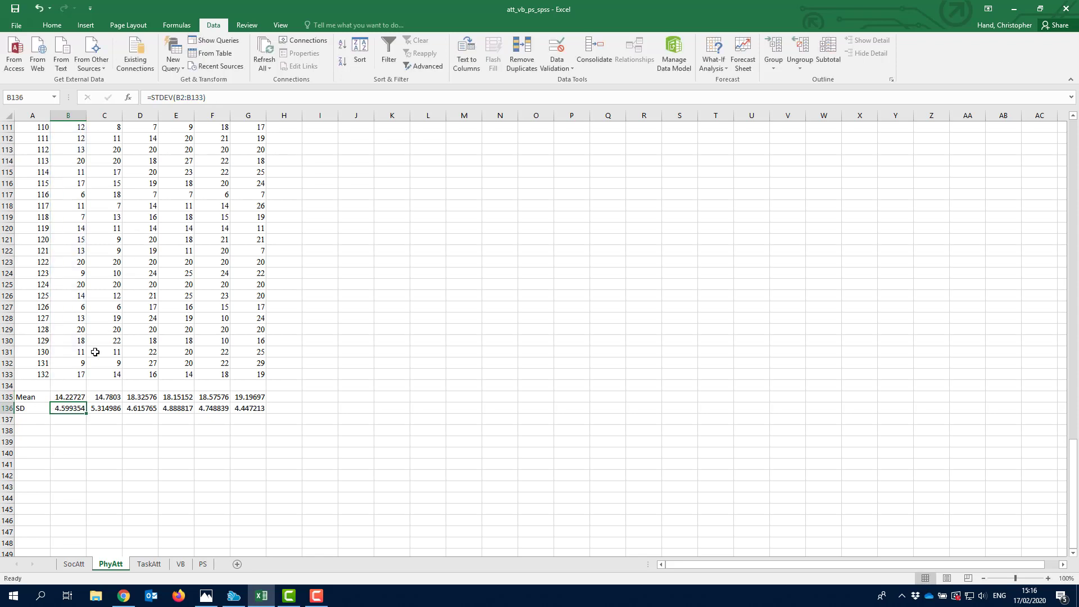
key(F2)
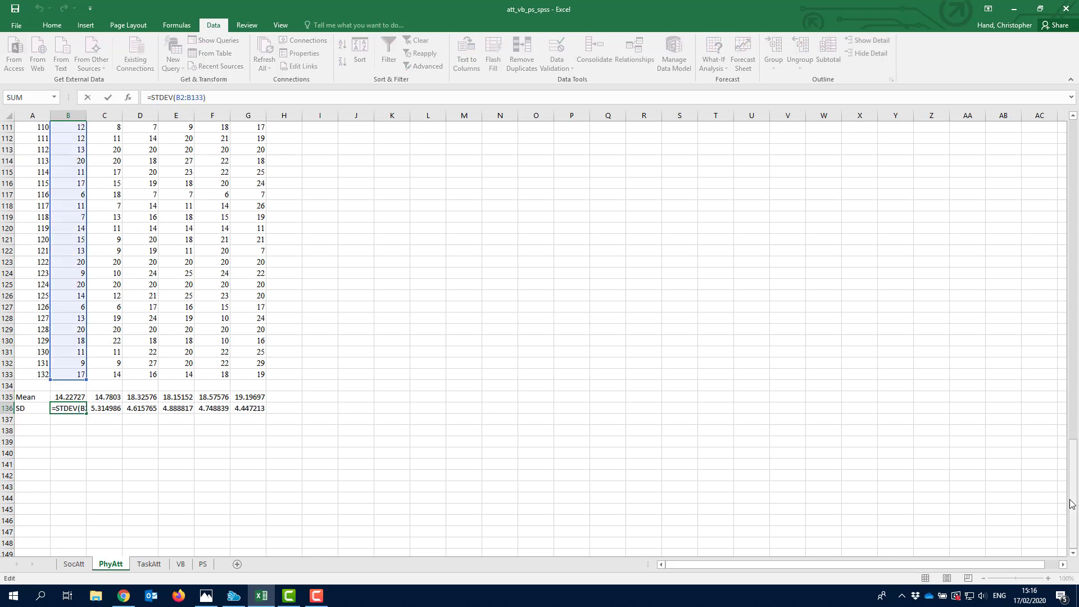
drag(1071, 504, 1062, 155)
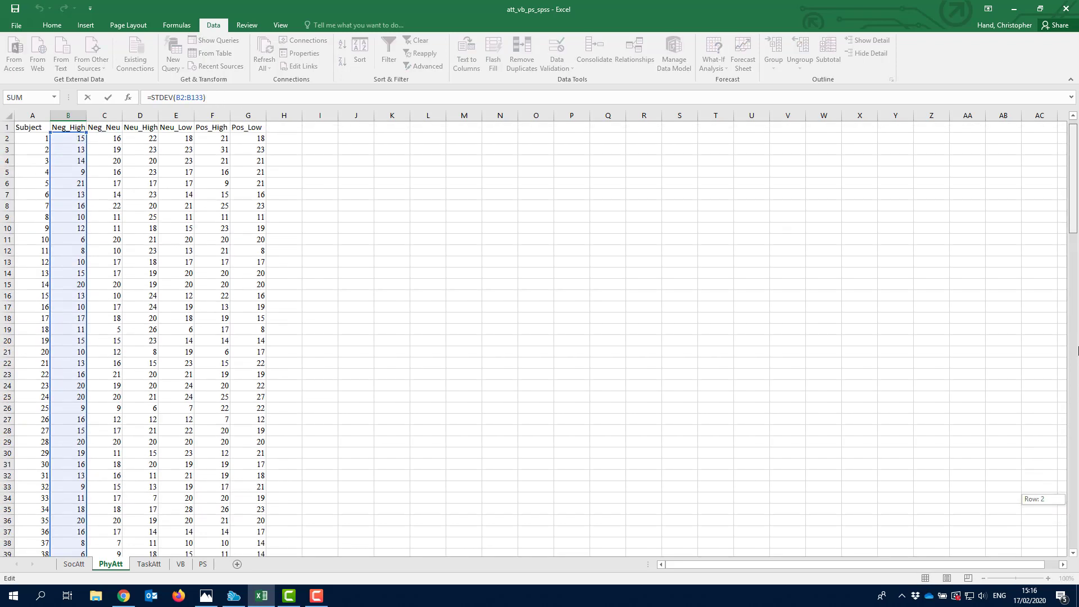
drag(1078, 351, 1076, 549)
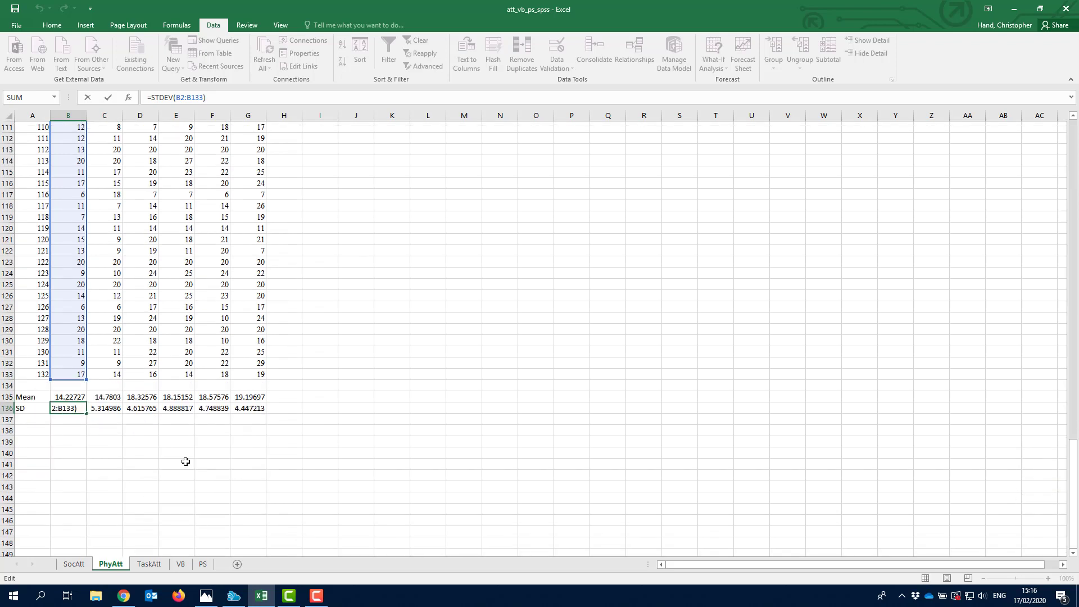
key(Escape)
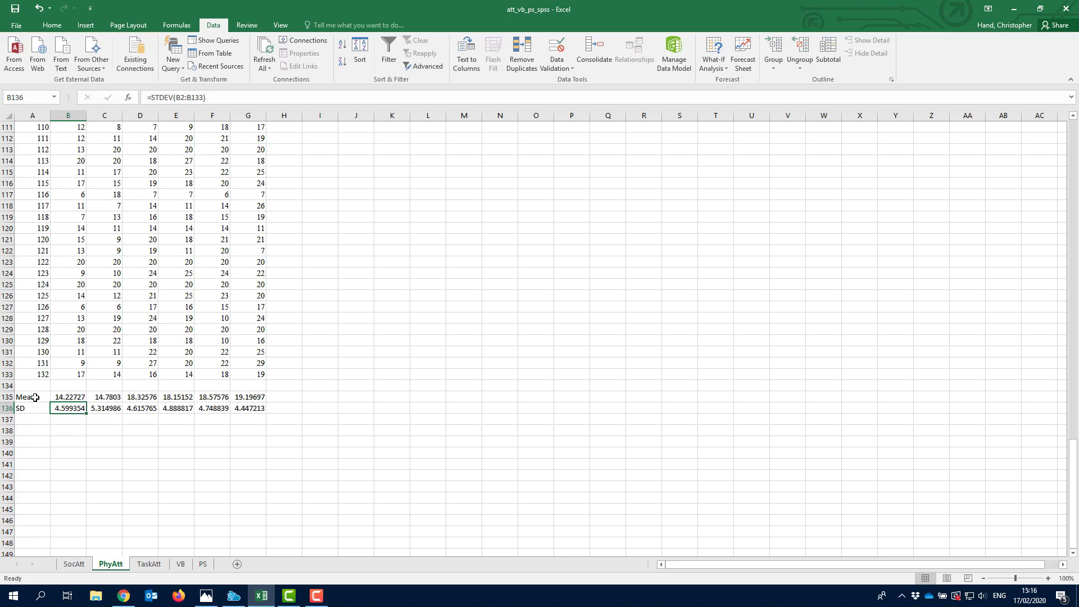
- Select the Mean and SD rows A135:G136 on the PhyAtt sheet
click(74, 564)
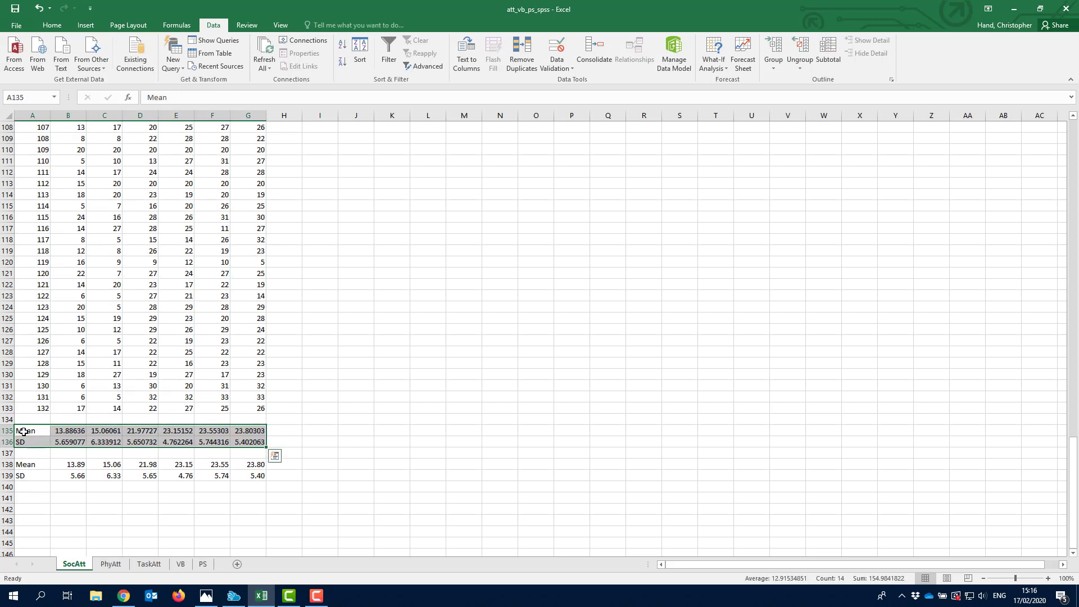
click(111, 564)
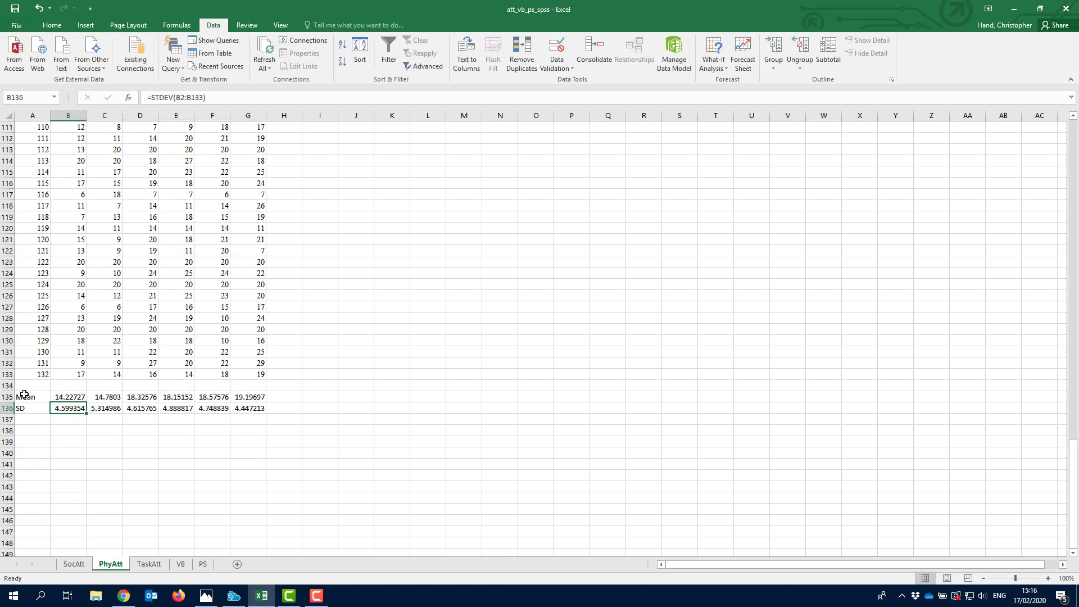
drag(24, 395, 256, 411)
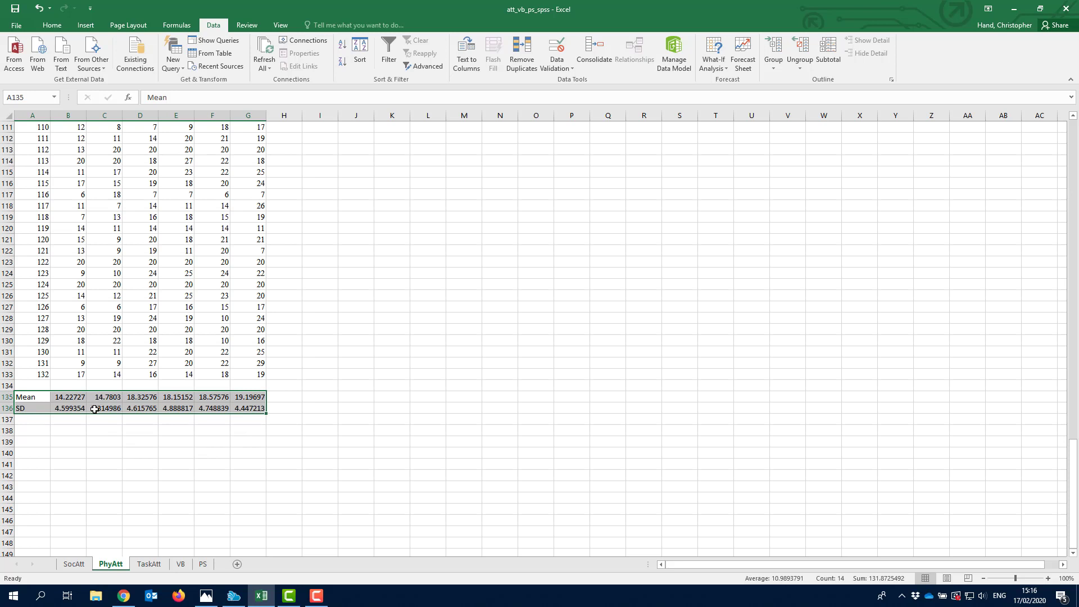
- Paste the Mean and SD rows as values only into A138:G139 on PhyAtt
key(ctrl+c)
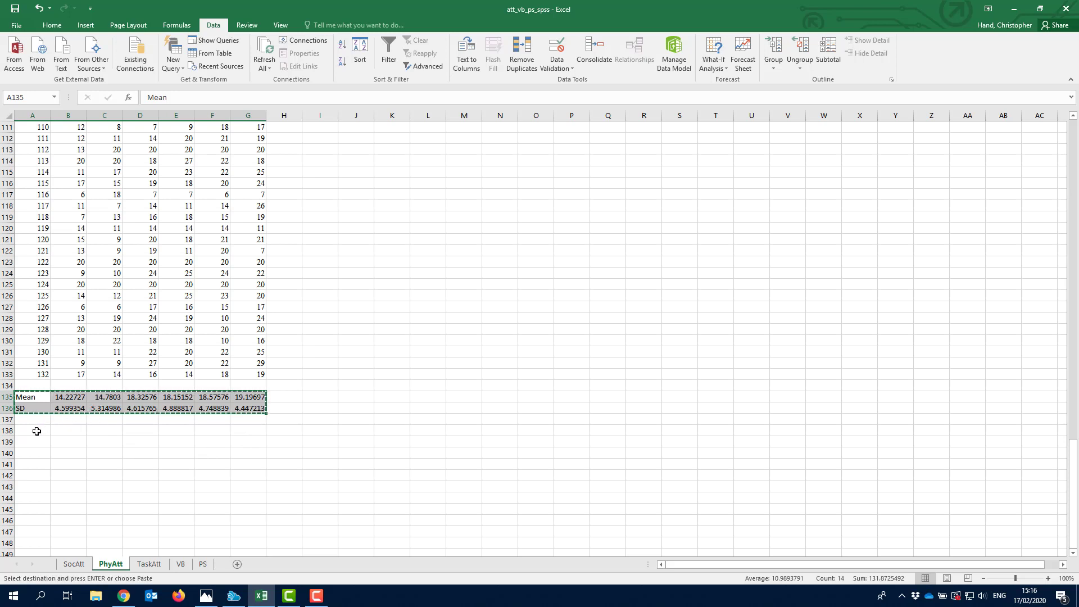
right_click(36, 431)
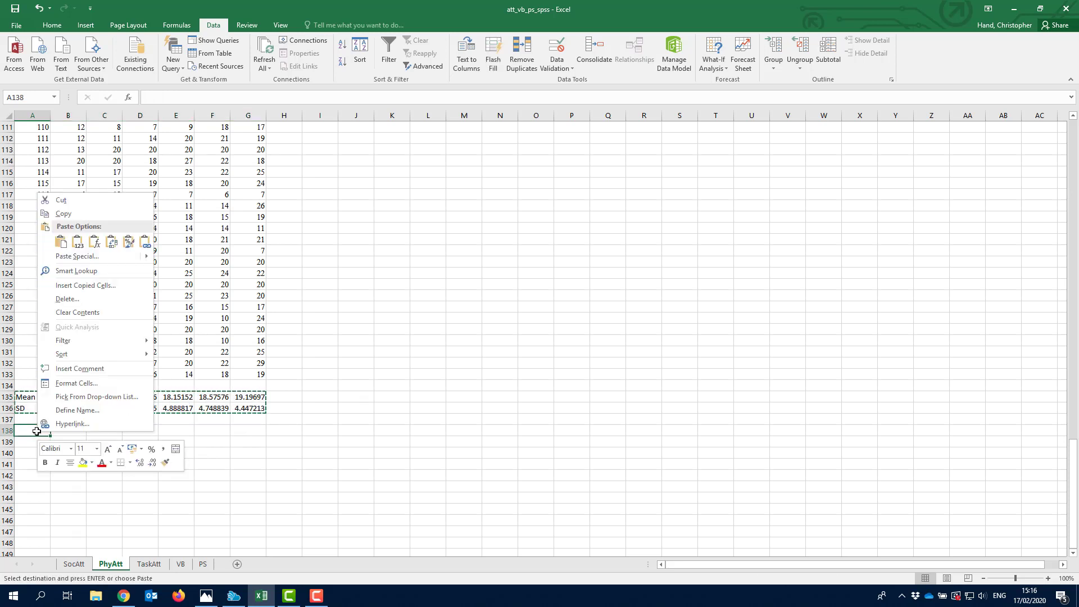
key(s)
key(s)
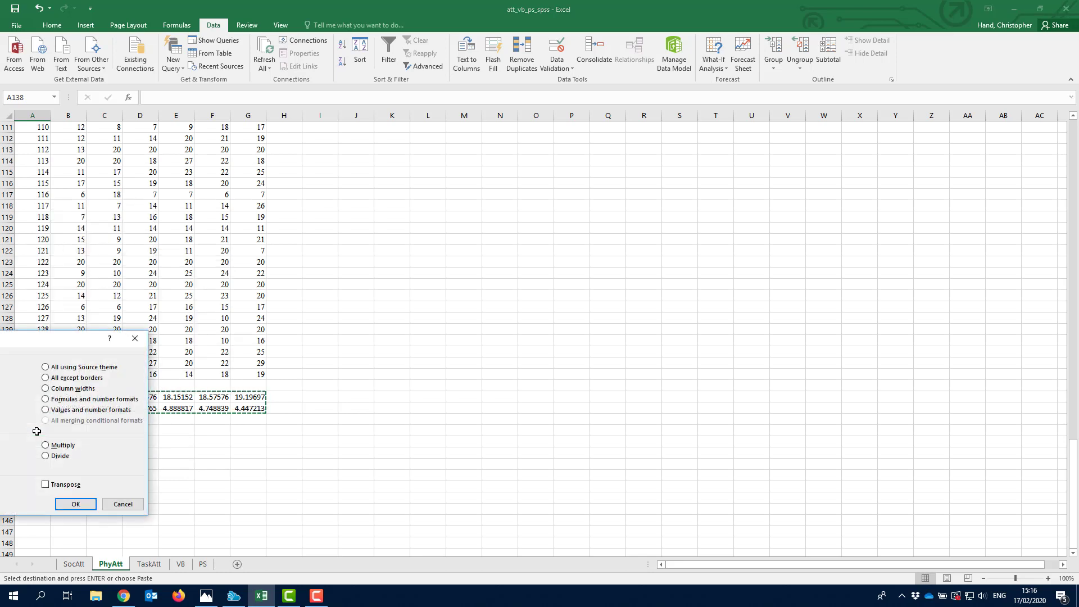
drag(75, 342, 643, 265)
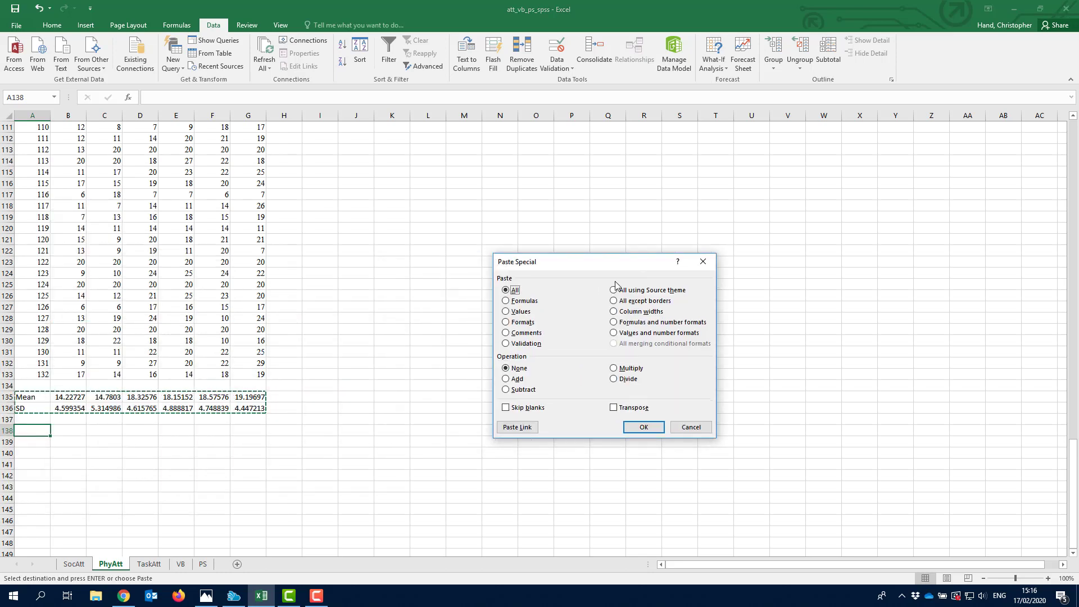
click(520, 311)
click(643, 427)
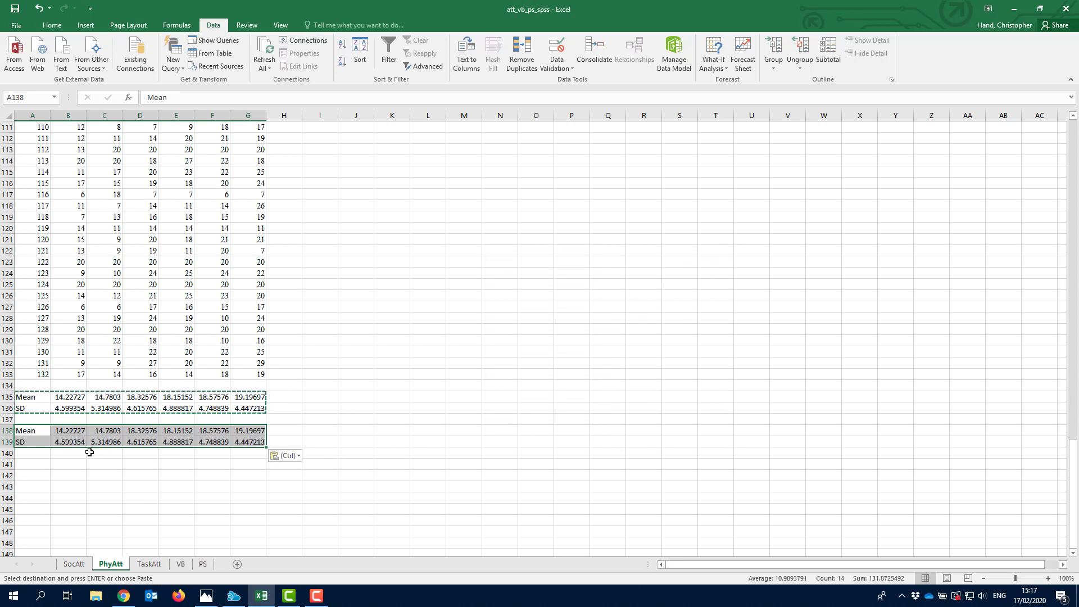
drag(34, 433, 259, 441)
- Format A138:G139 as Number with 2 decimal places, e.g. B138 shows 14.23
right_click(258, 440)
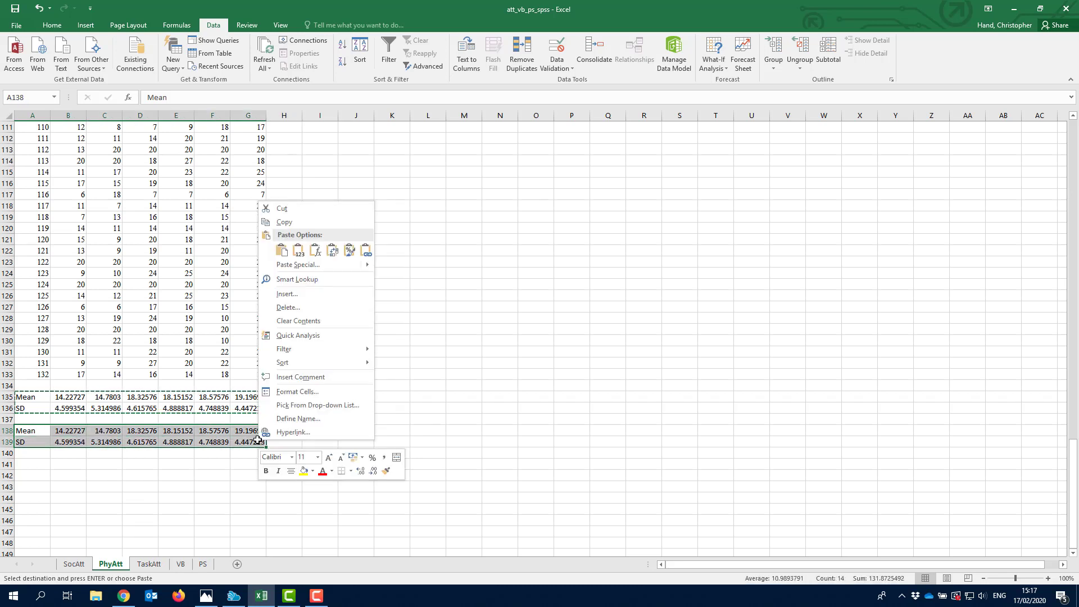
click(290, 392)
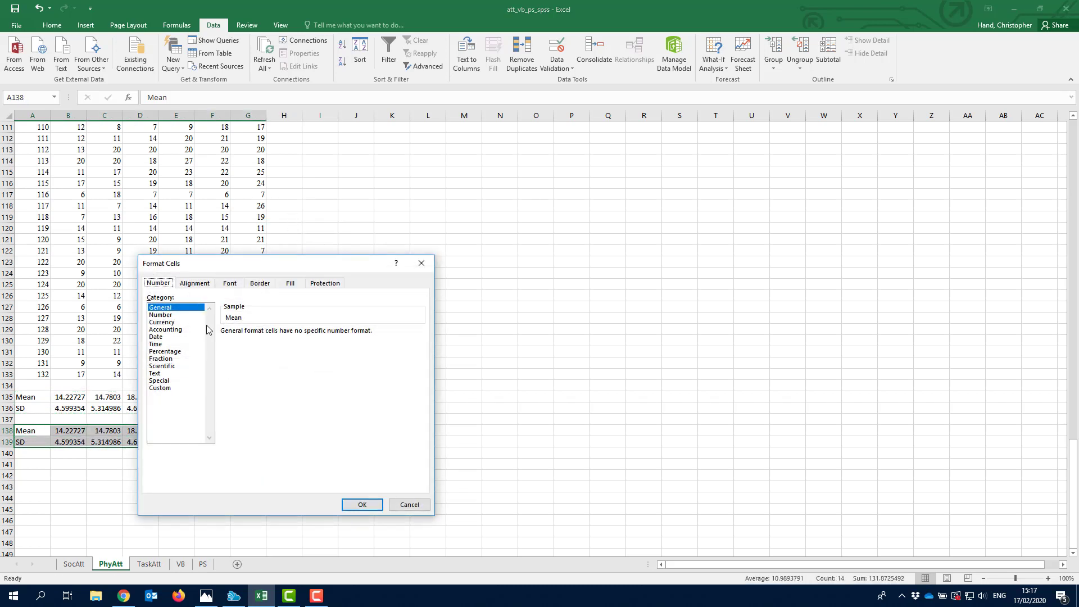
click(169, 315)
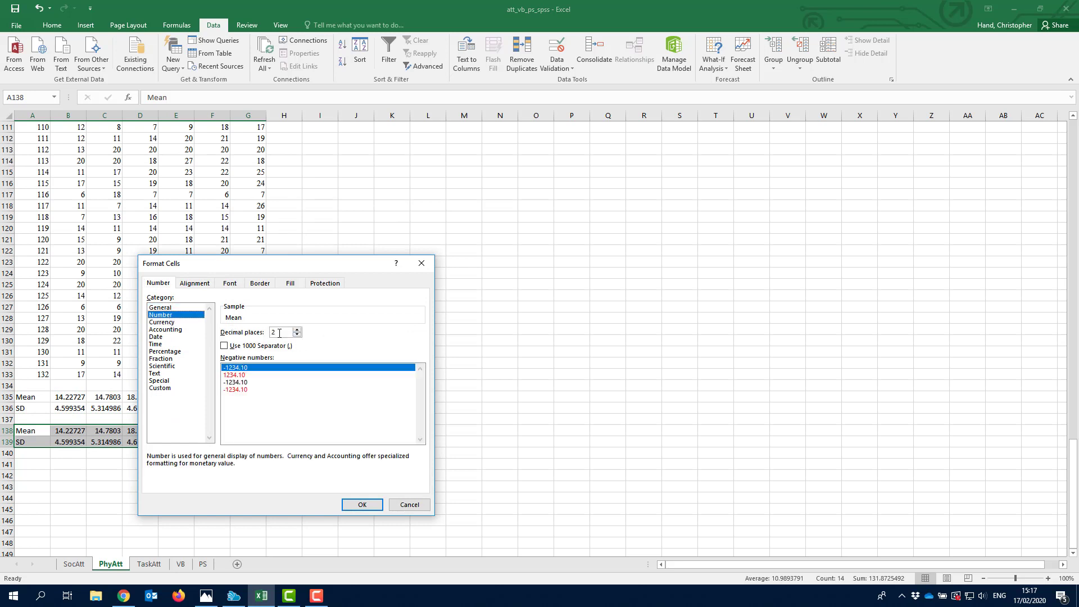
click(360, 505)
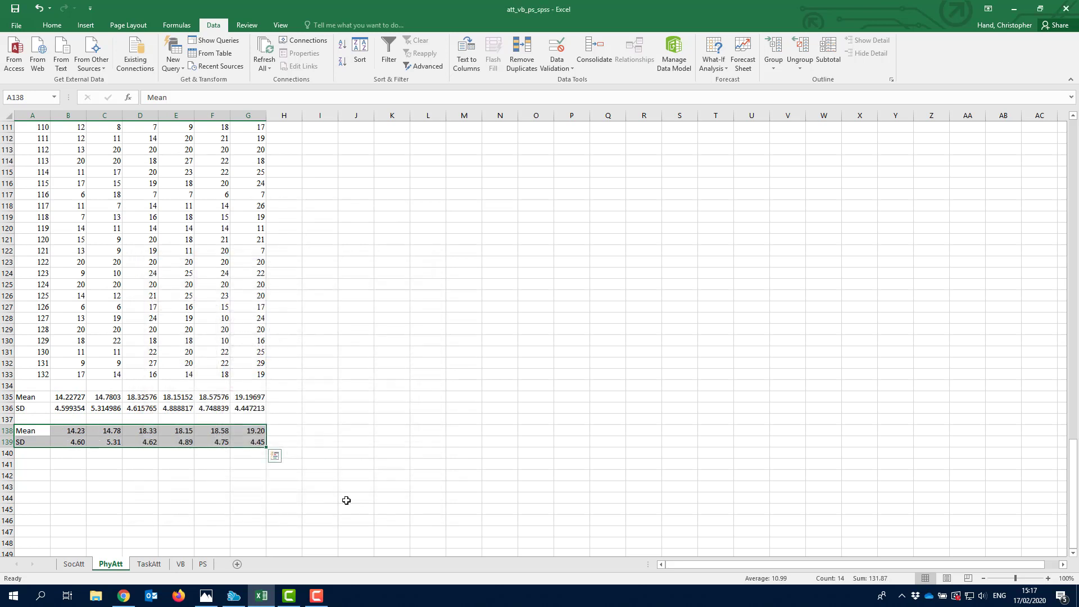
click(43, 428)
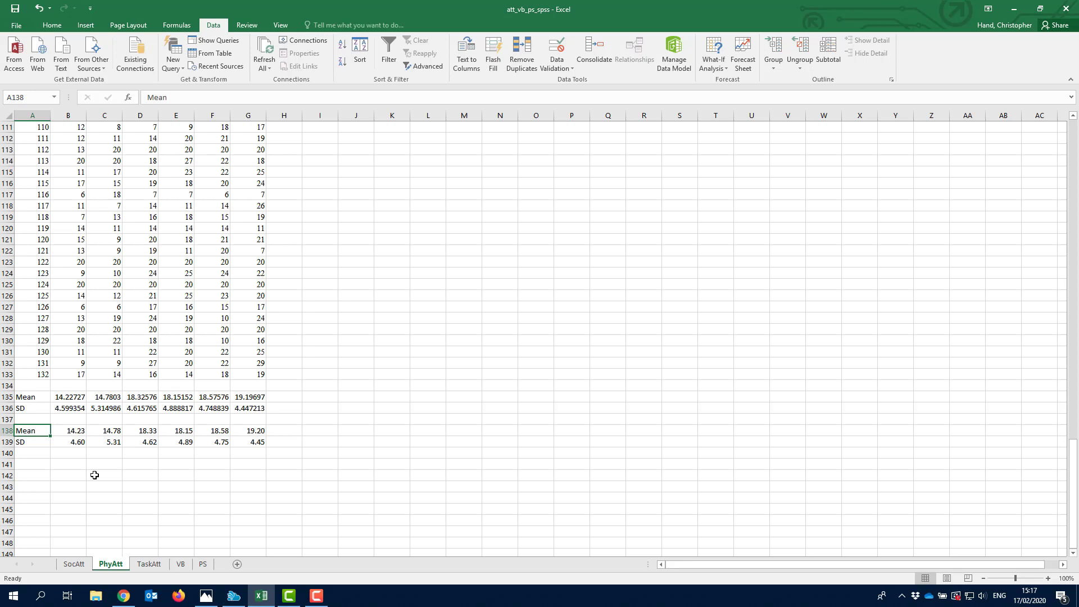
- Enter the labels 'Min' in A141 and 'Max' in A142
click(41, 466)
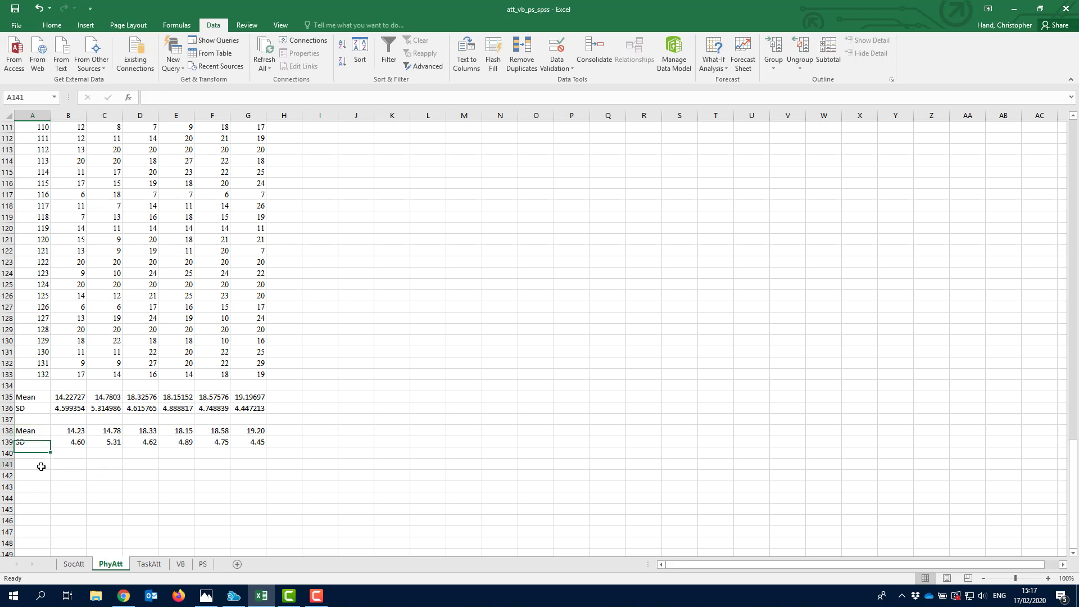
text(Min)
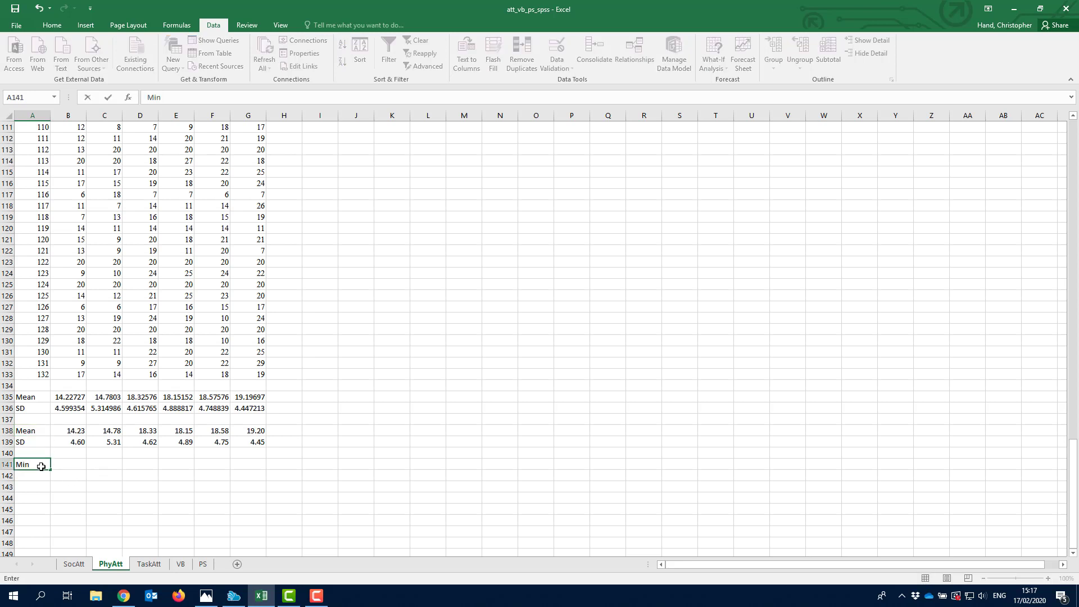
key(Return)
text(Max)
key(Return)
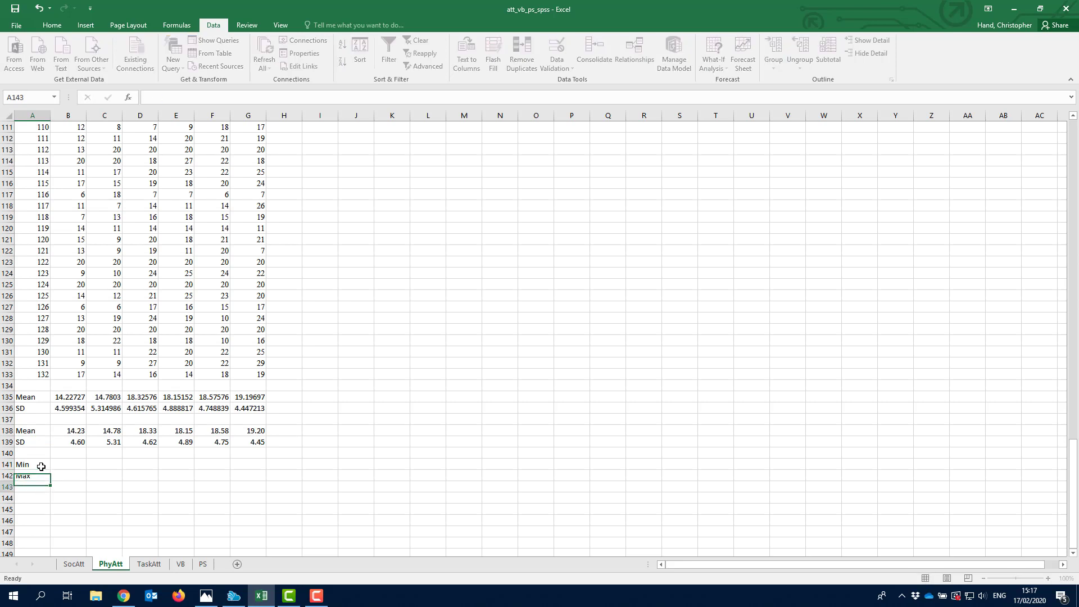
key(Up)
key(Up)
key(Right)
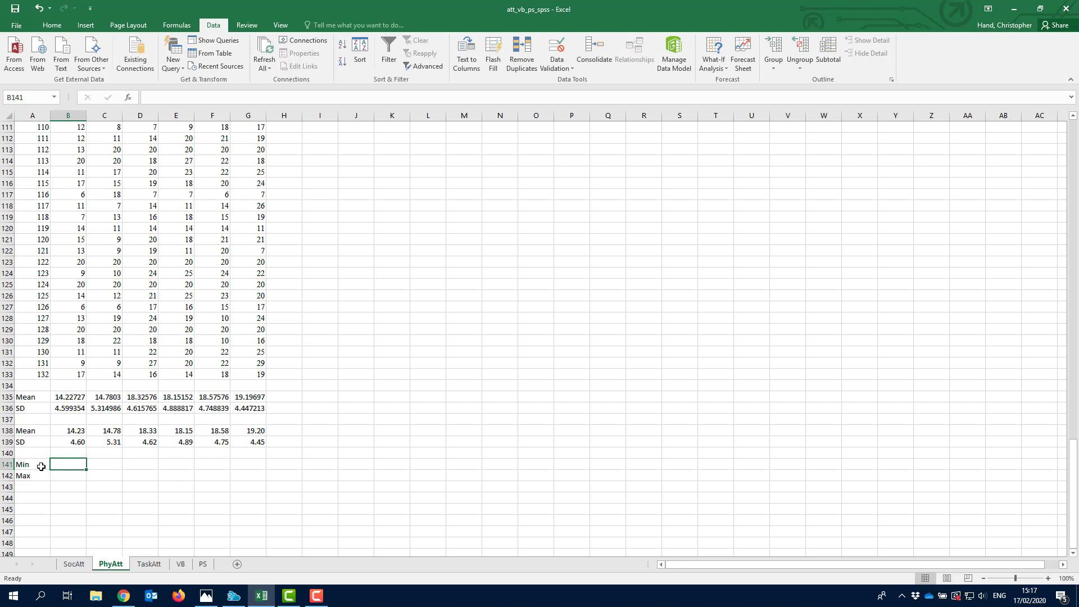
- Enter =MIN(B2:B133) in B141 and fill it across to G141
text(=min)
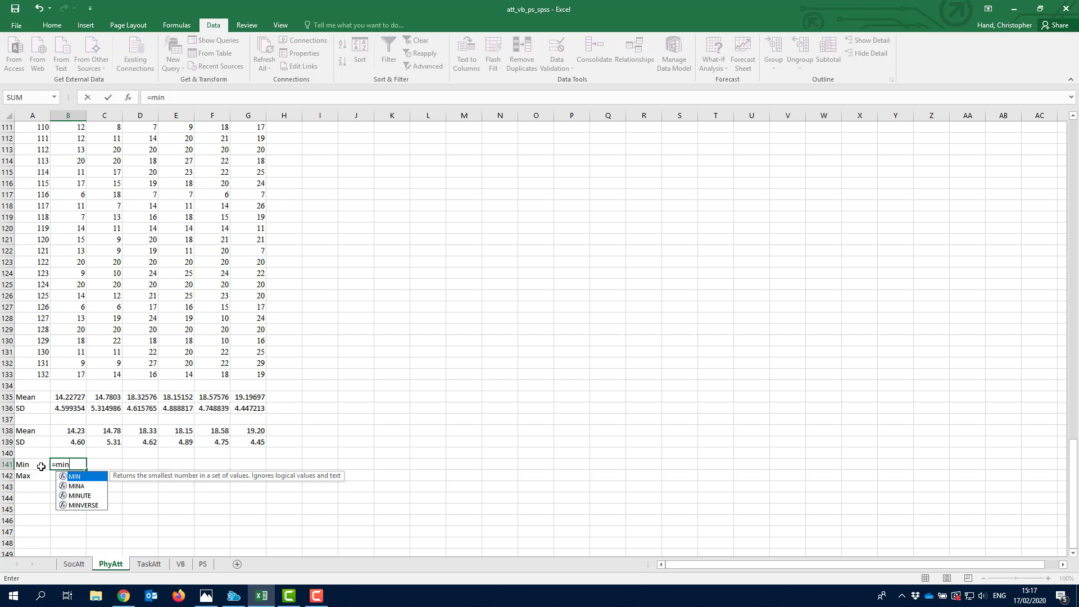
text(()
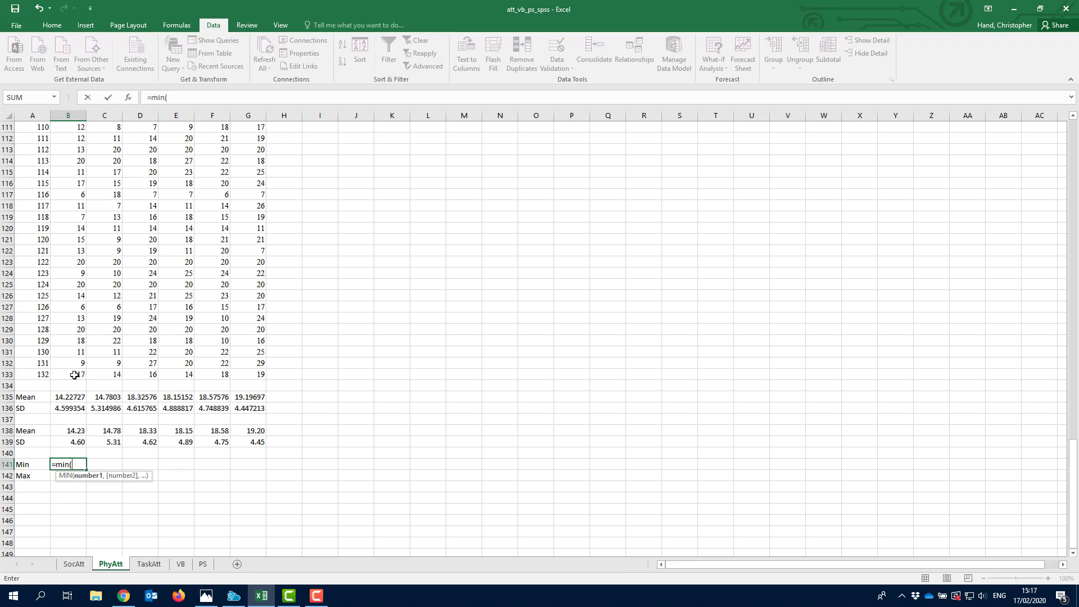
drag(74, 375, 72, 143)
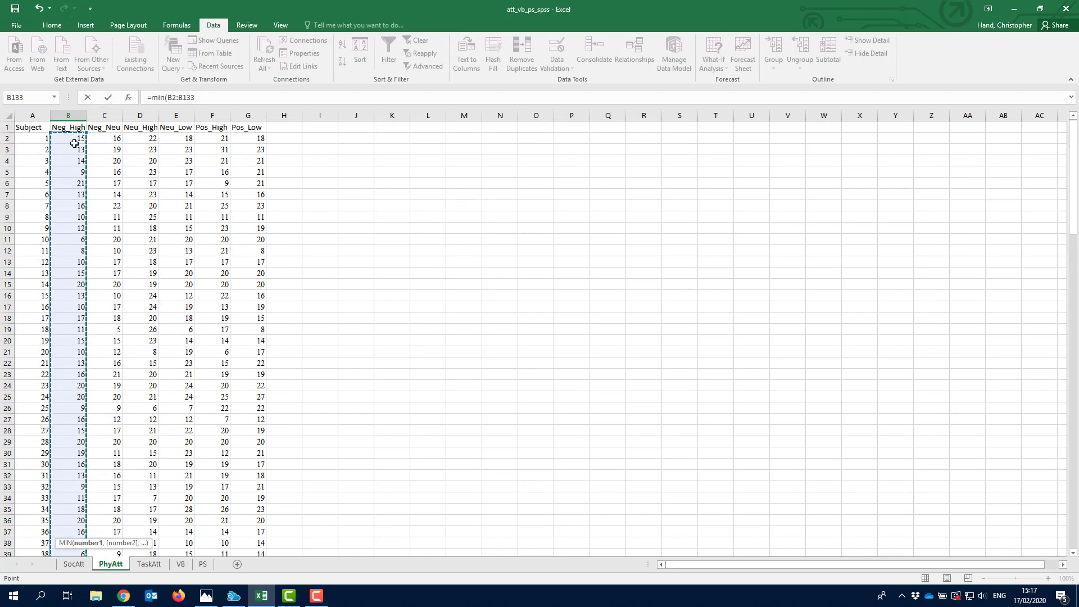
key(Return)
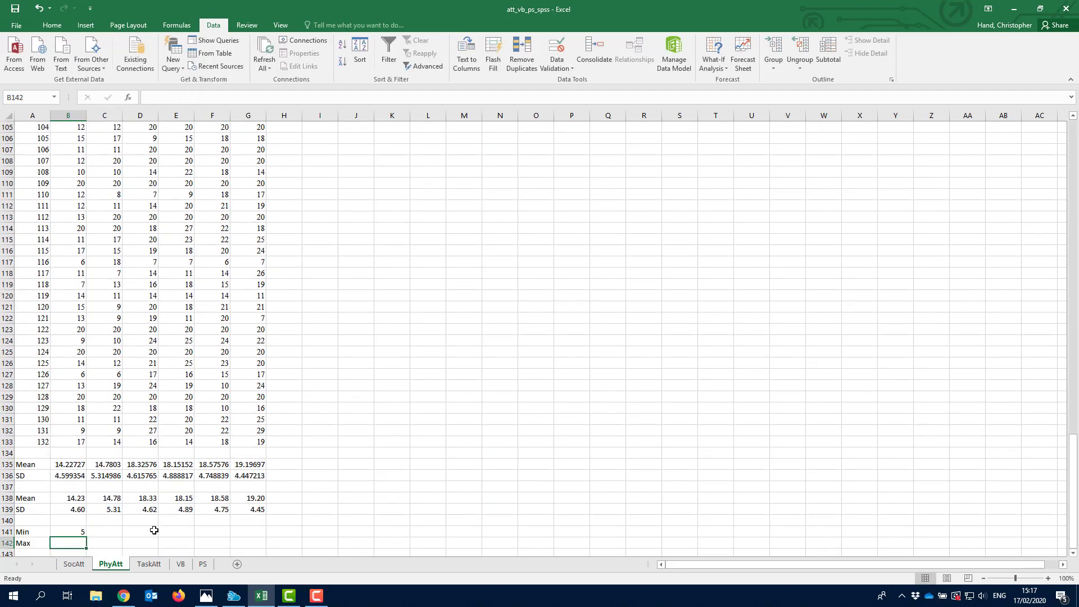
click(77, 533)
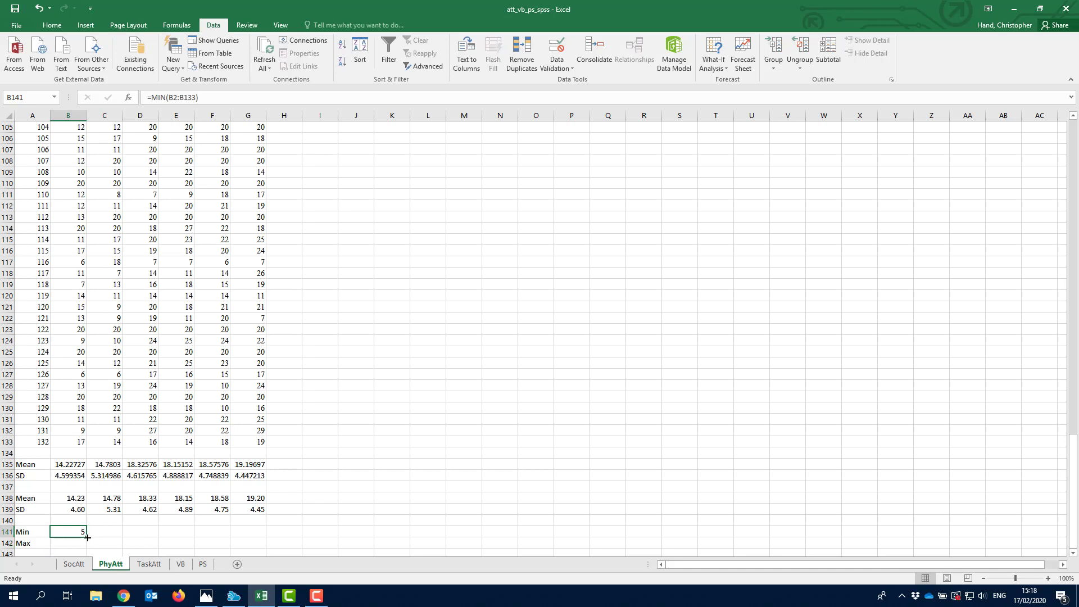
drag(88, 538, 277, 538)
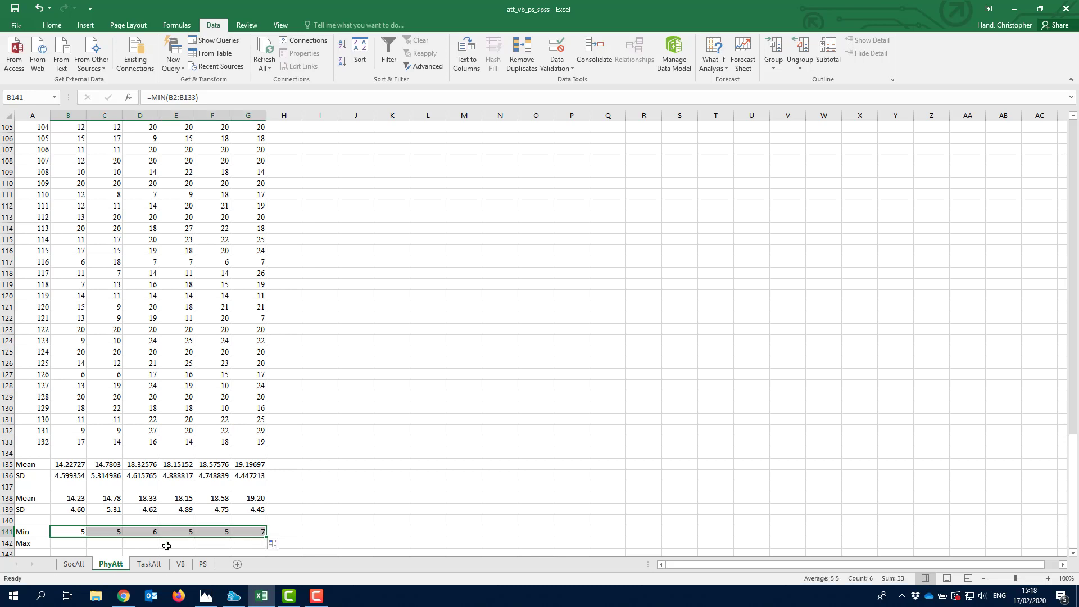
click(76, 544)
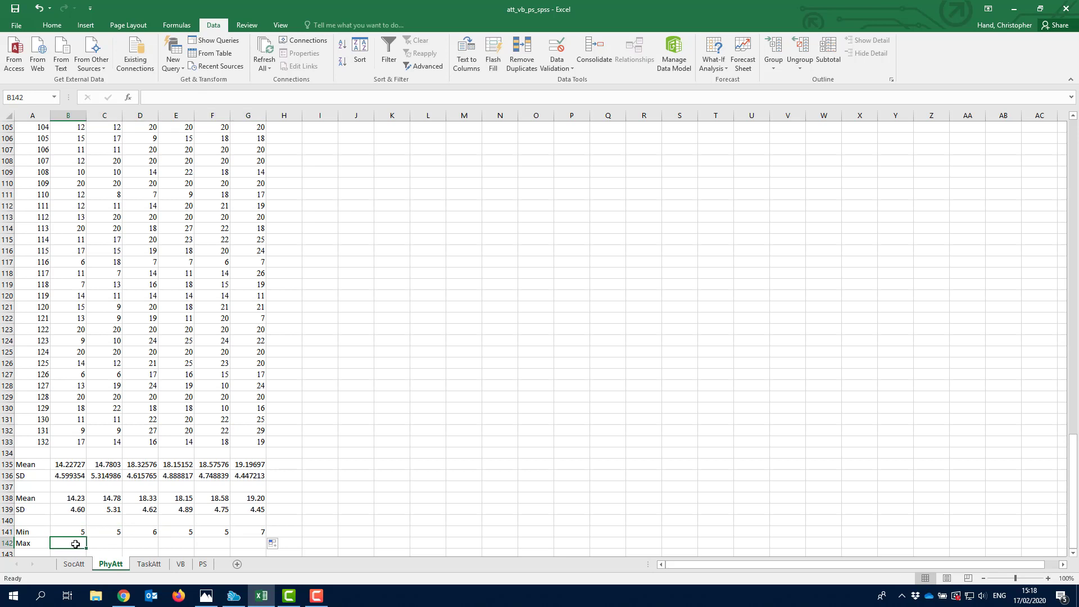
- Enter =MAX(B2:B133) in B142 and confirm its range, giving 23
text(=max)
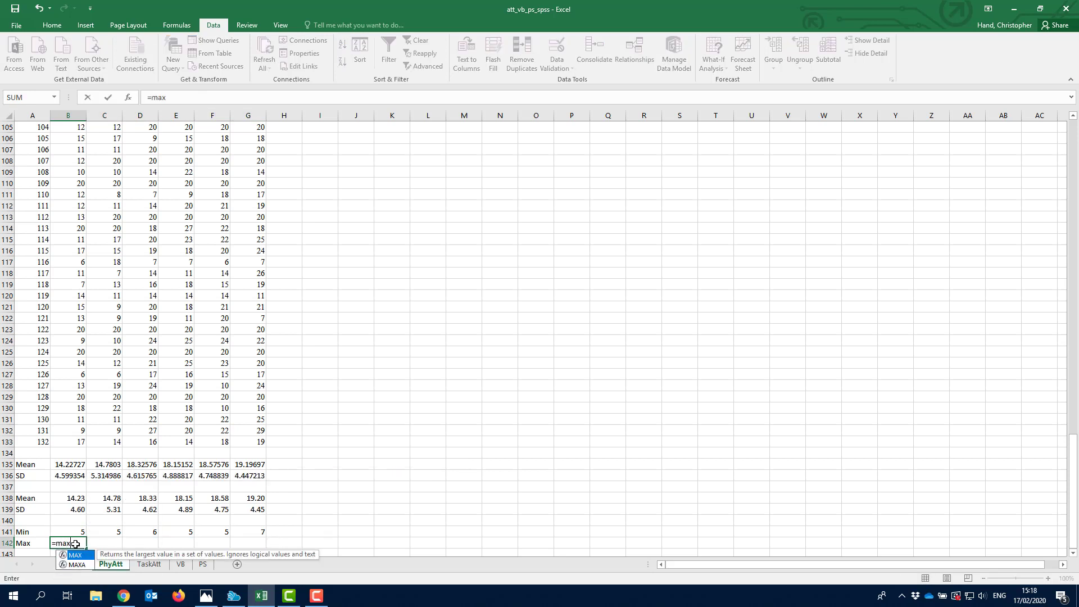
text(()
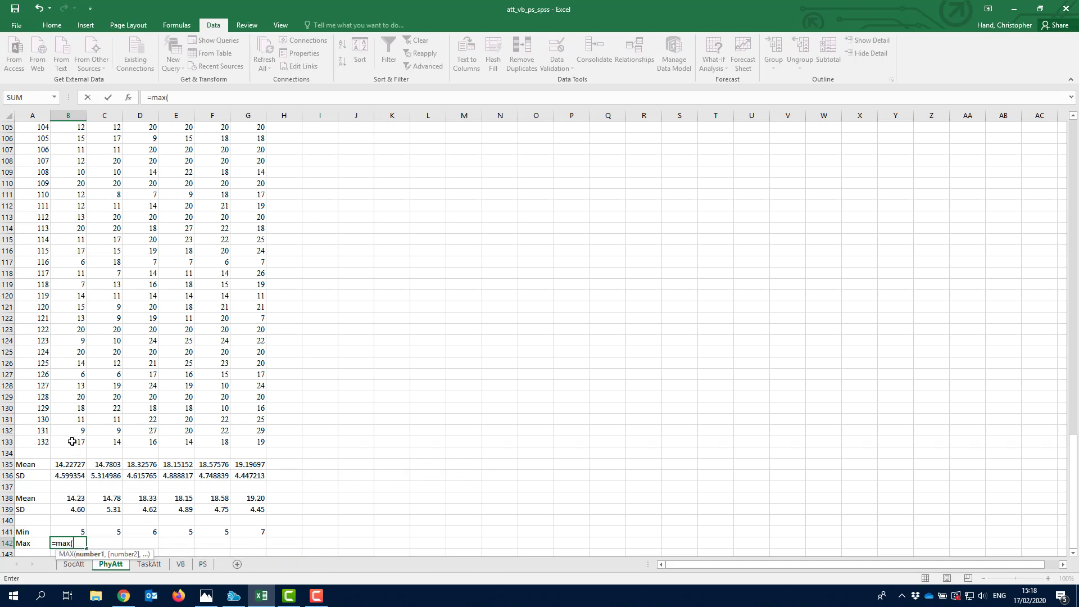
text(b133:)
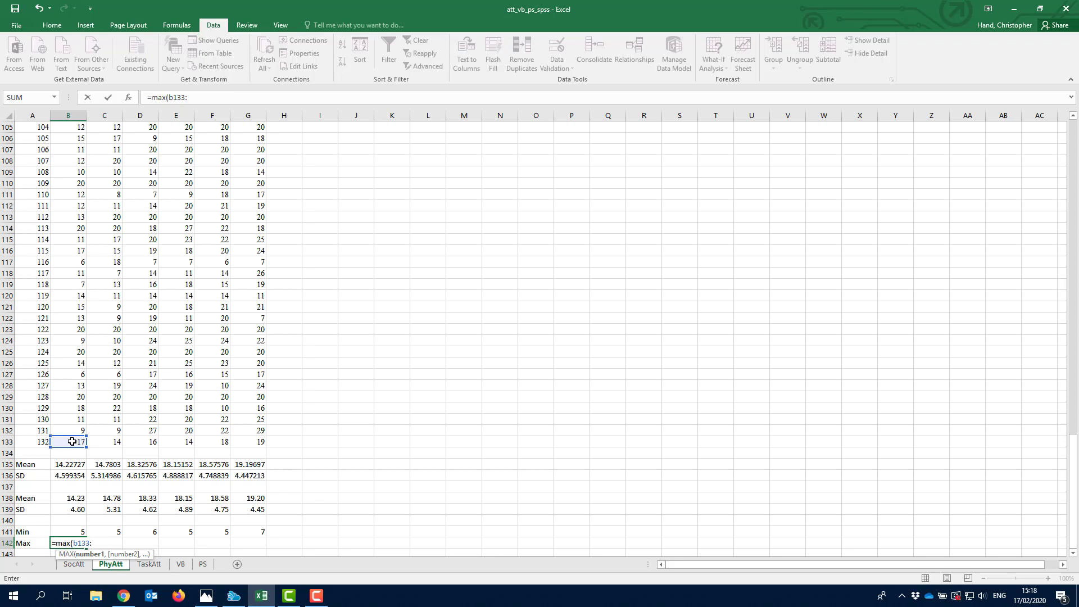
text(b2)
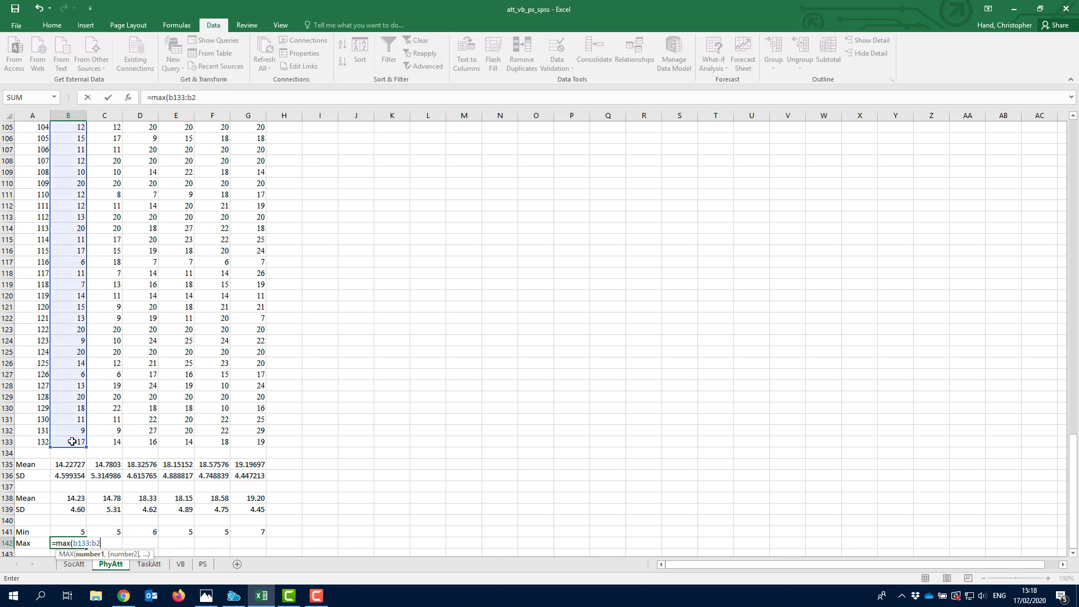
key(Return)
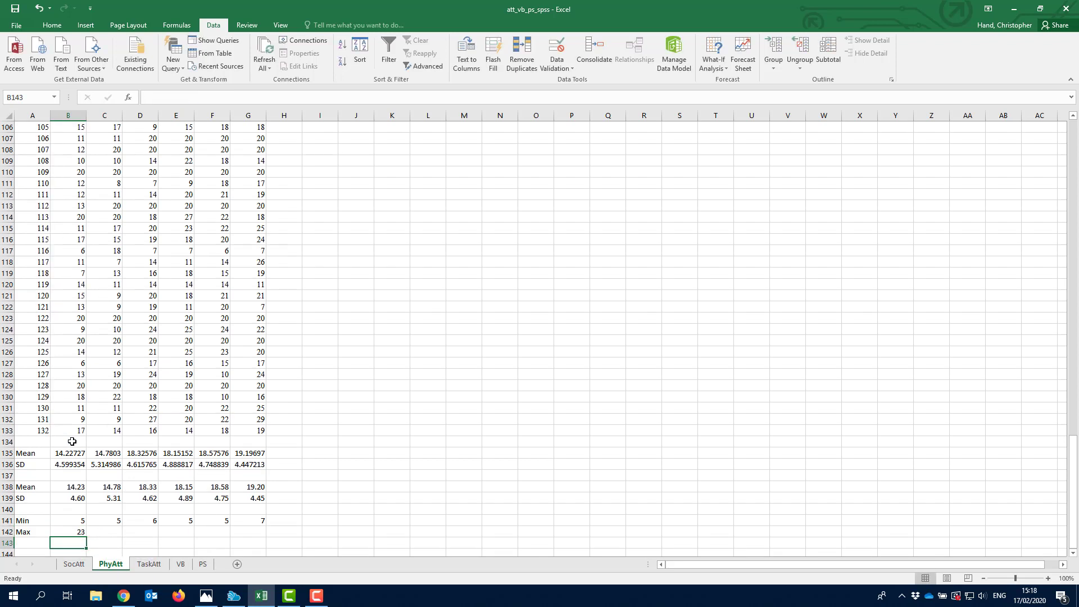
key(Up)
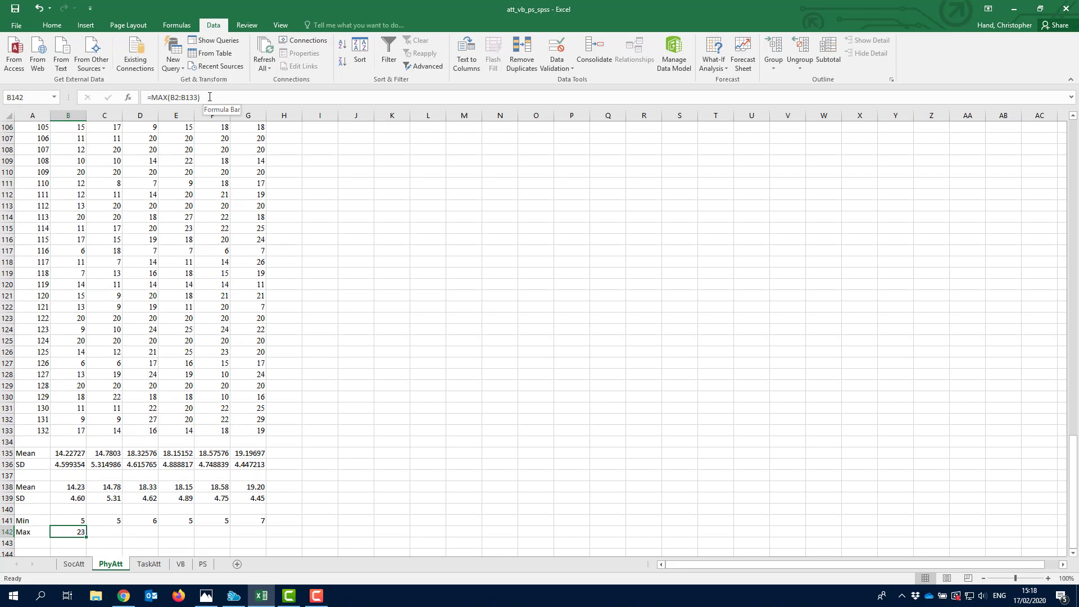
click(270, 102)
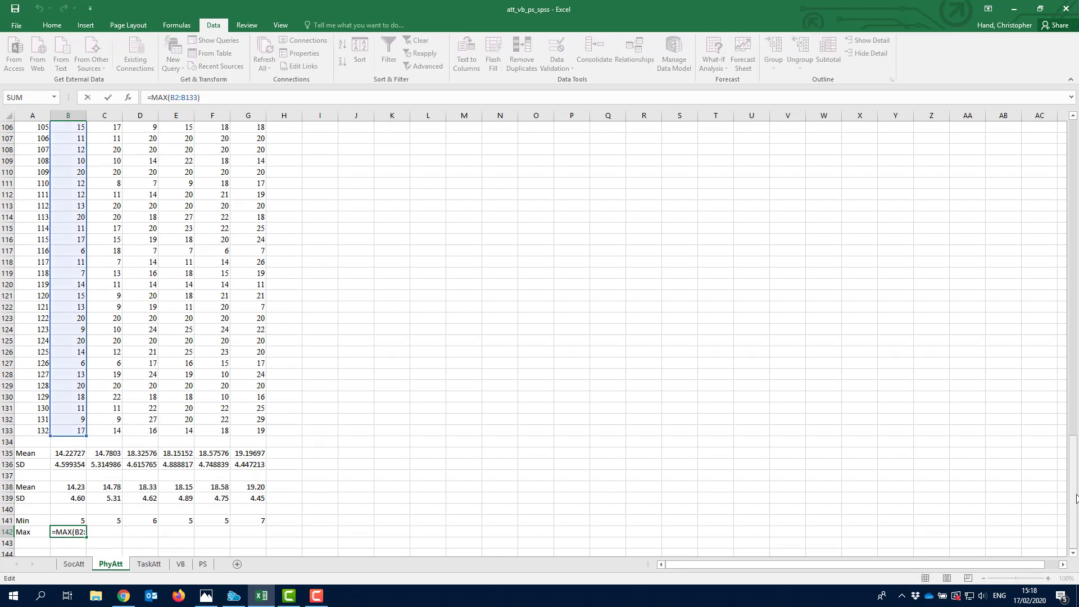
drag(1076, 498, 1075, 125)
drag(1076, 295, 1075, 494)
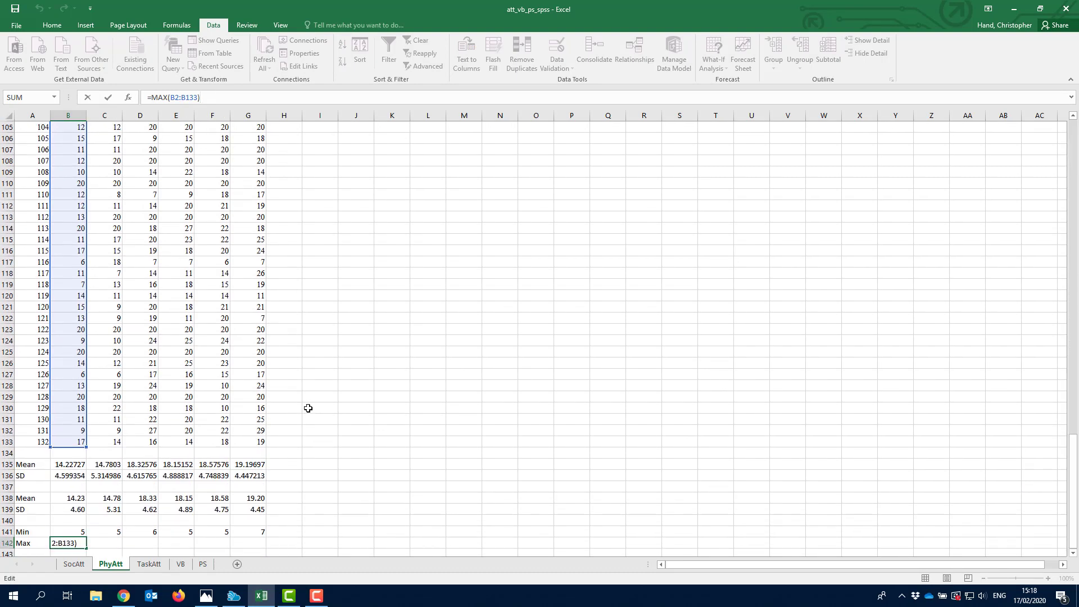
key(Return)
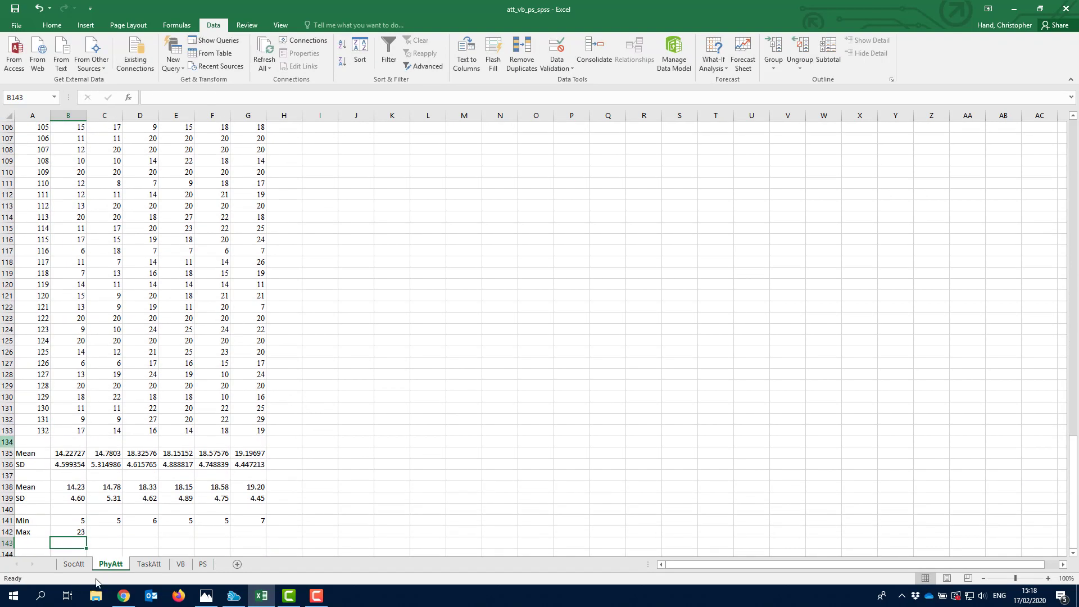
- Fill the MAX formula across to G142, then select the Min and Max rows
click(77, 530)
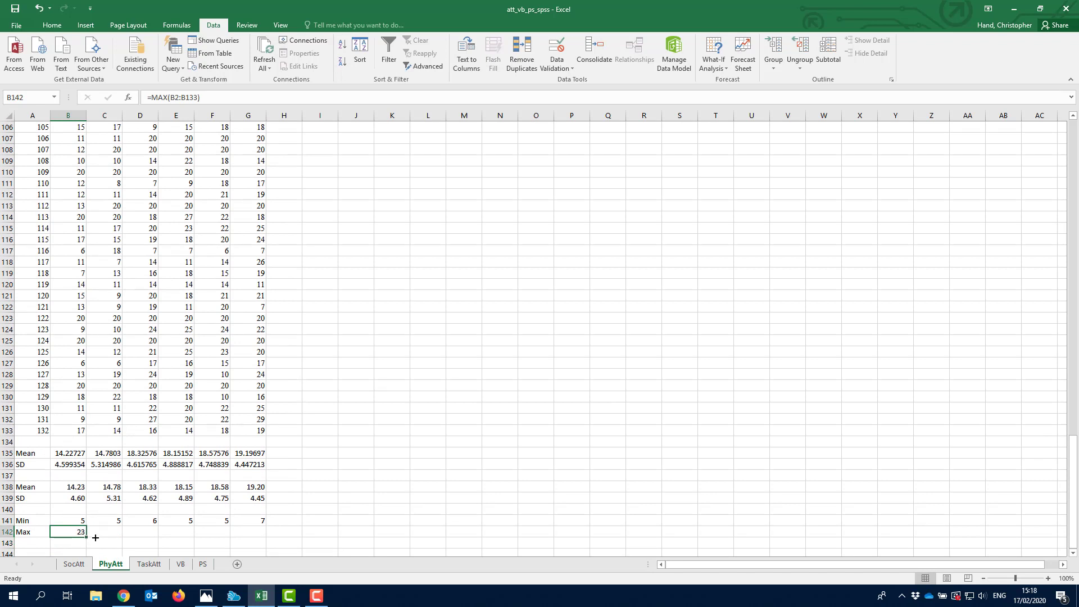
drag(95, 538, 256, 540)
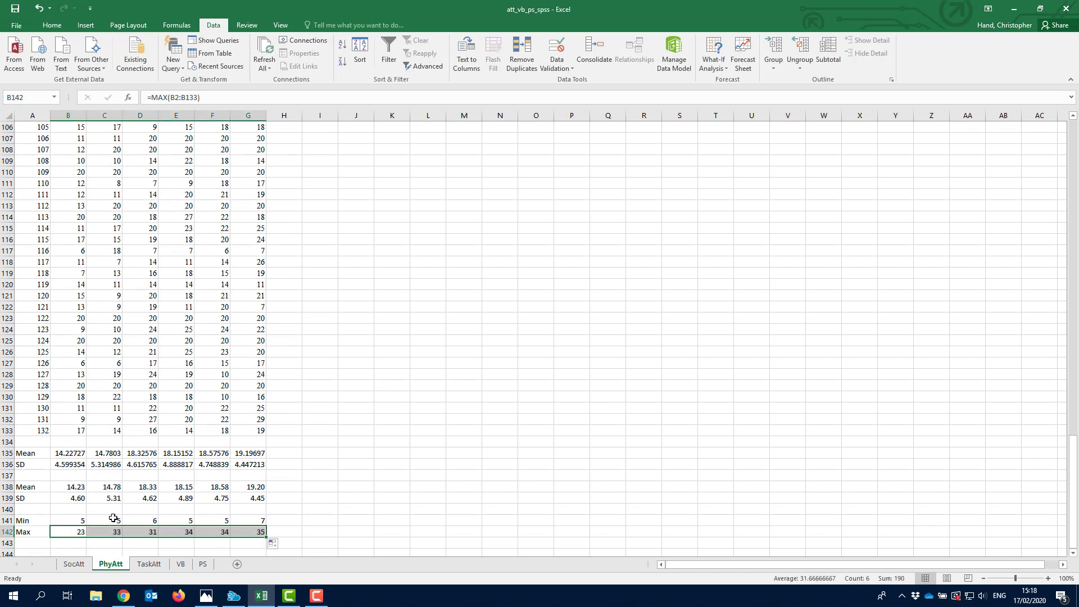
click(35, 520)
drag(120, 525, 260, 534)
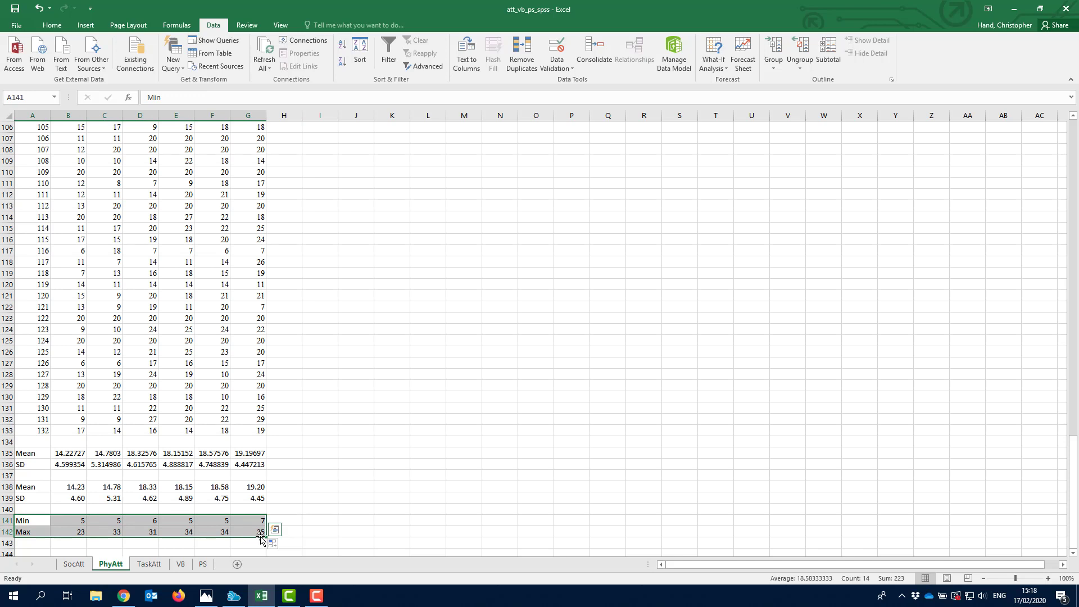
- Copy the Min and Max rows A141:G142 on the PhyAtt sheet
drag(32, 520, 249, 528)
right_click(27, 521)
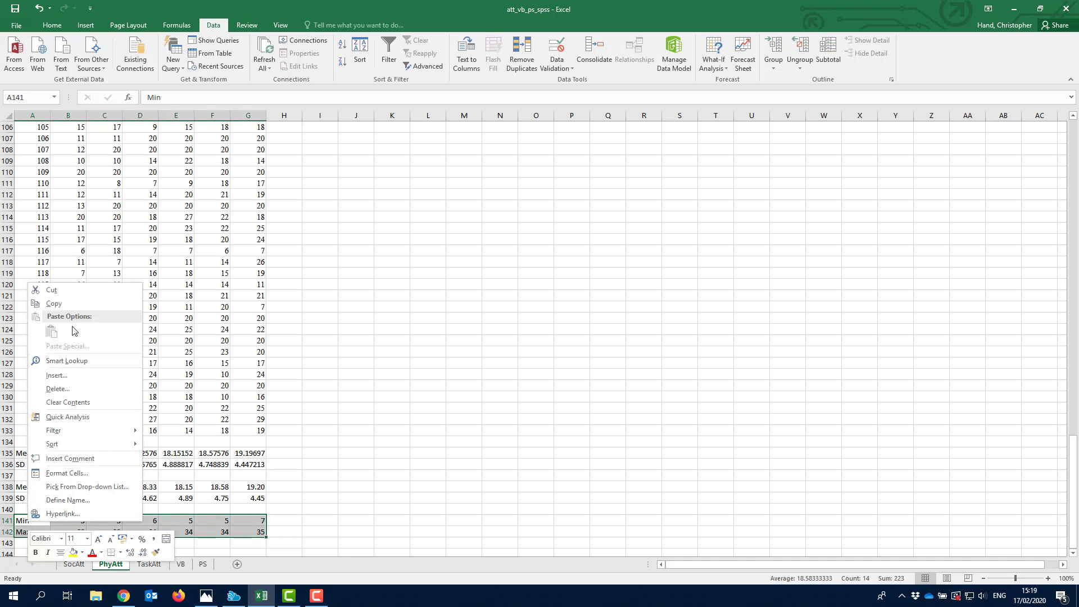
click(82, 303)
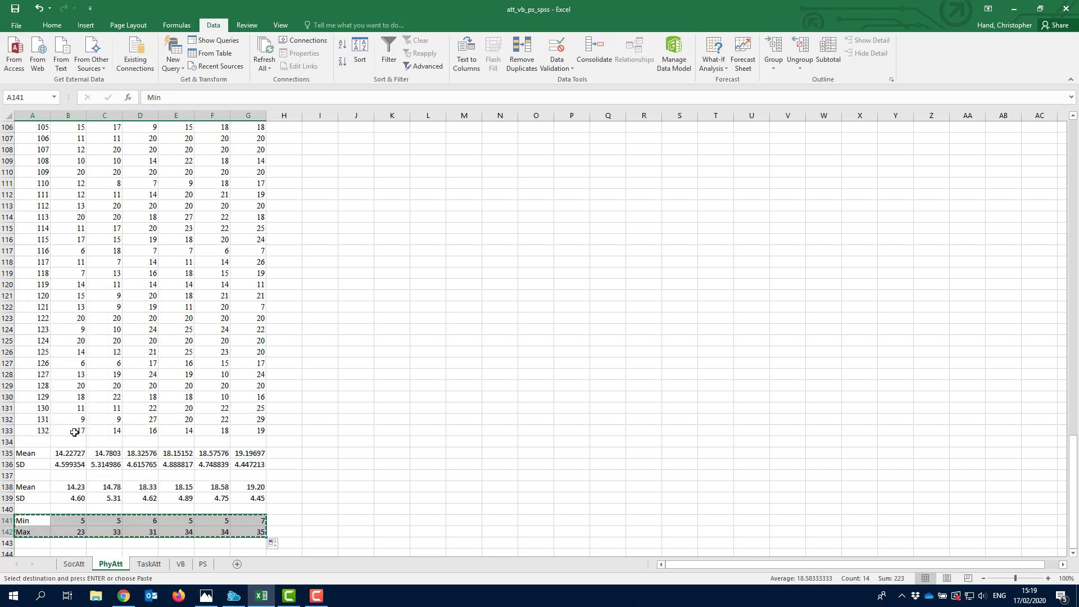
drag(35, 522, 254, 539)
- Paste the Min and Max rows with formulas into A141 on the SocAtt sheet
click(81, 564)
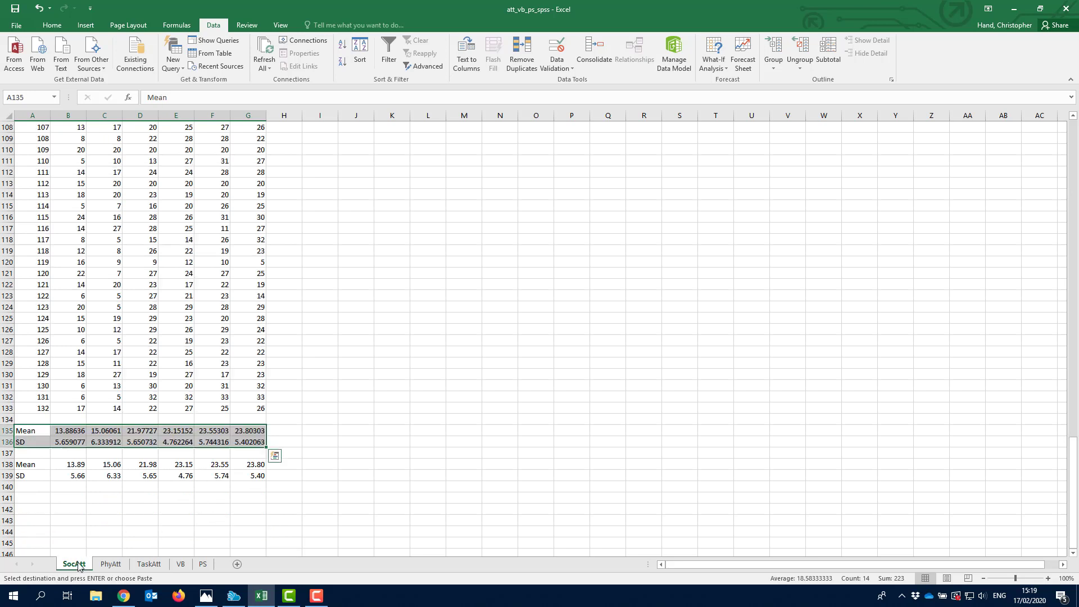
click(34, 498)
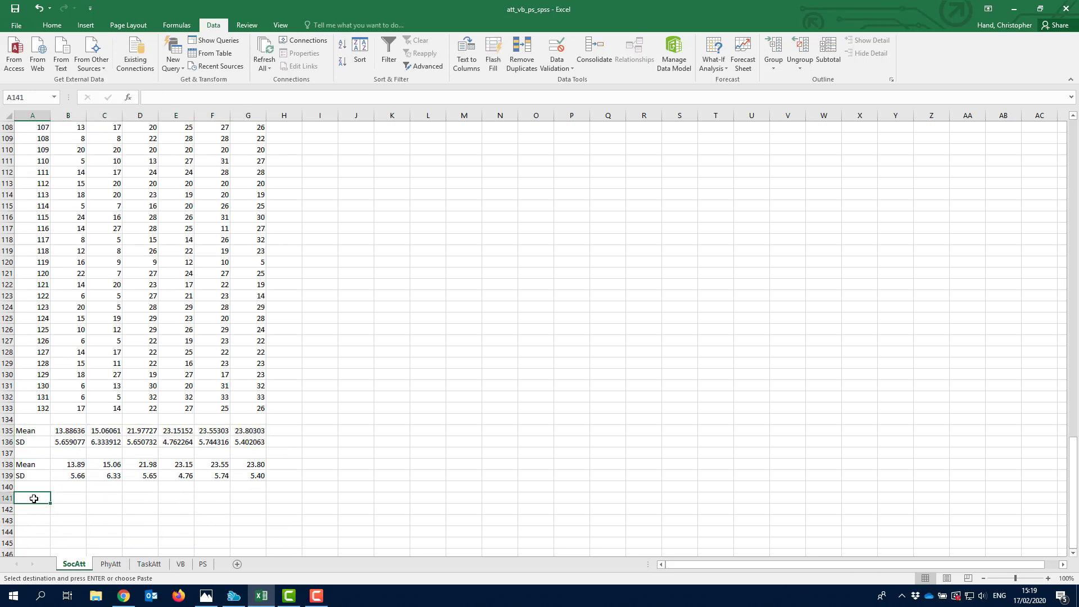
key(ctrl+v)
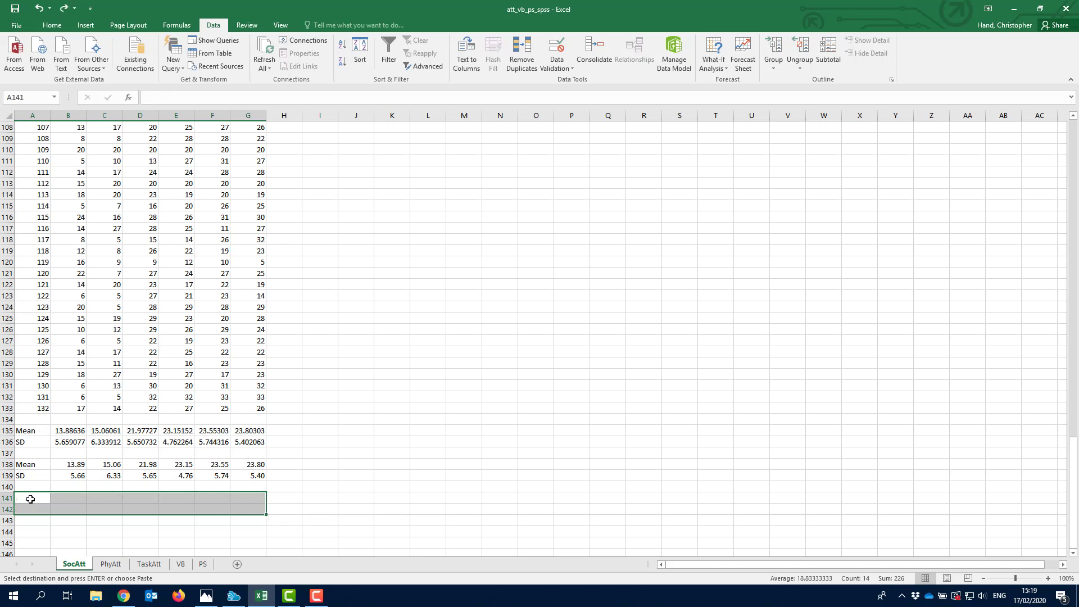
key(ctrl+z)
right_click(34, 497)
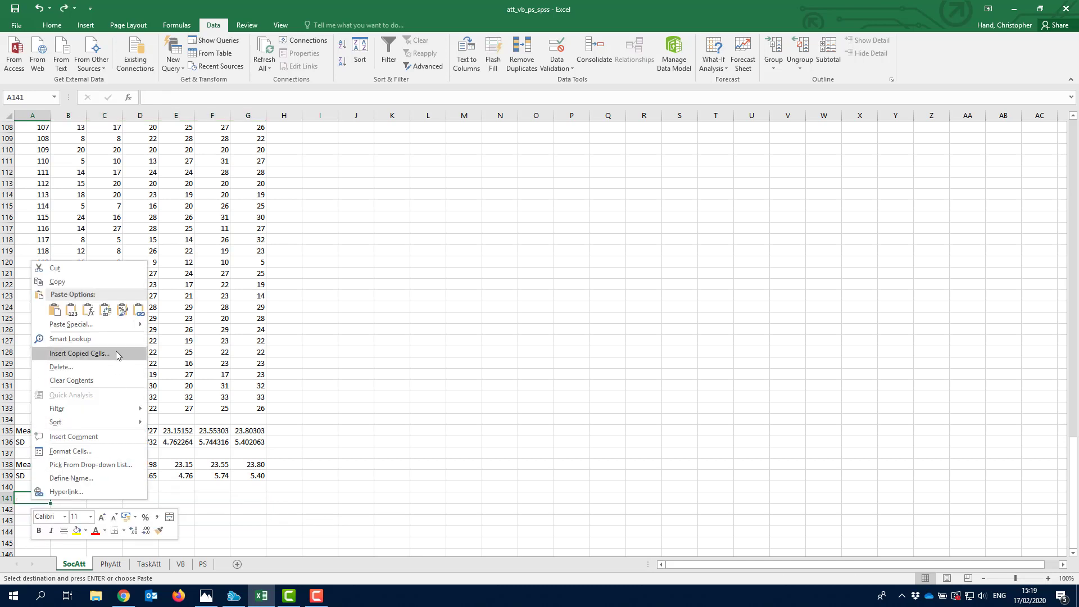
mouse_move(116, 328)
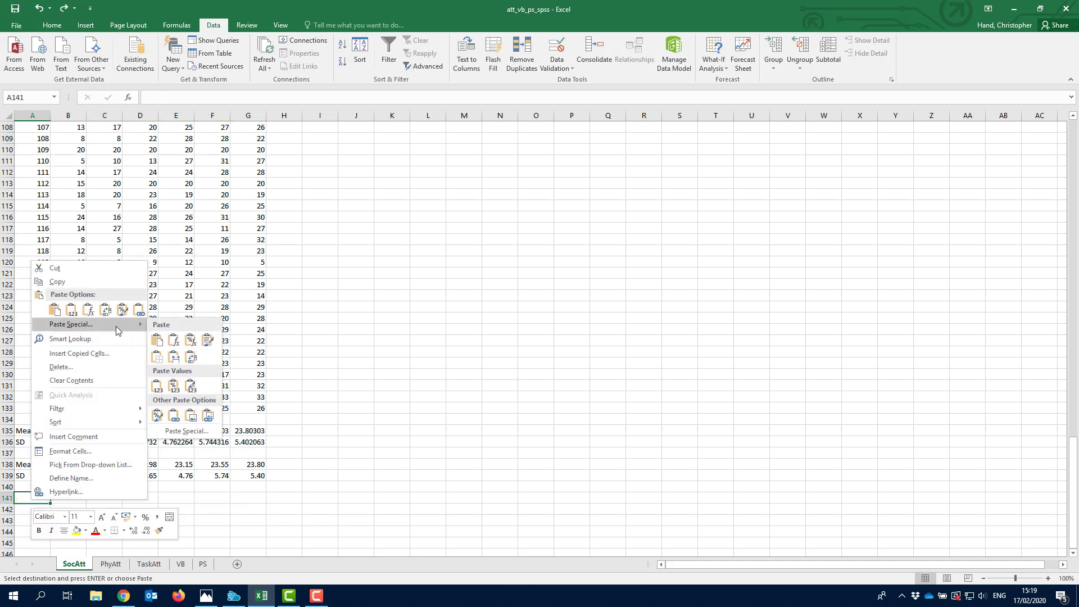
click(157, 341)
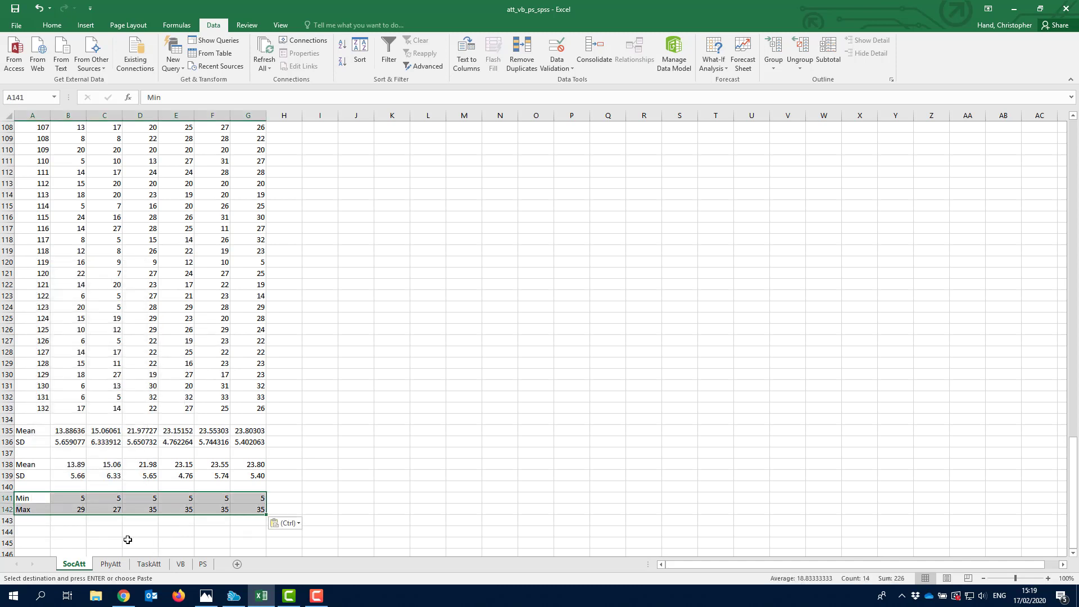
- Verify B141 on SocAtt holds =MIN(B2:B133), giving 5
click(75, 493)
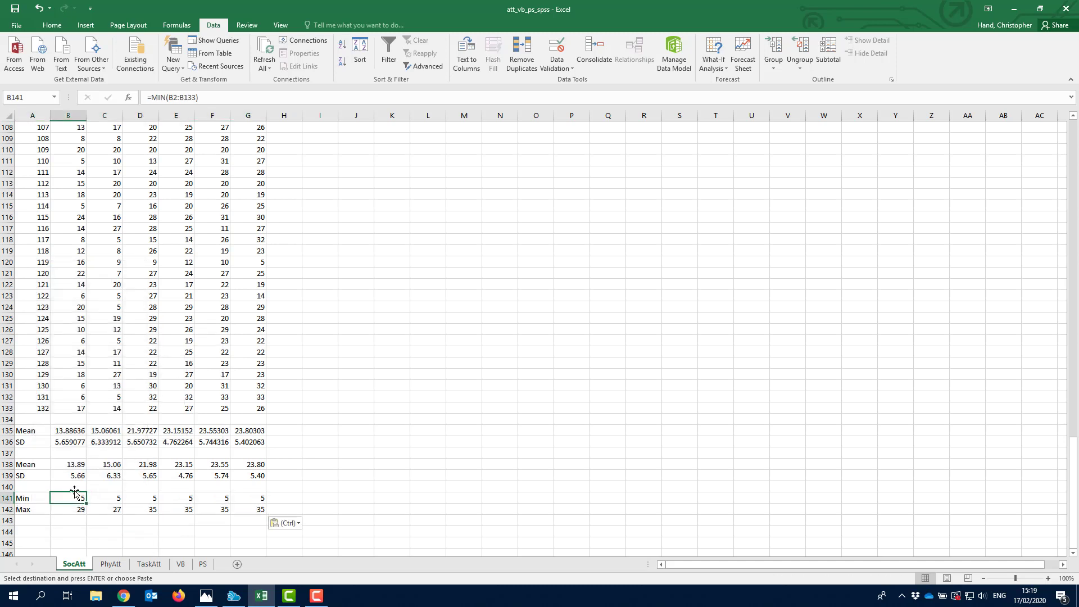
click(224, 94)
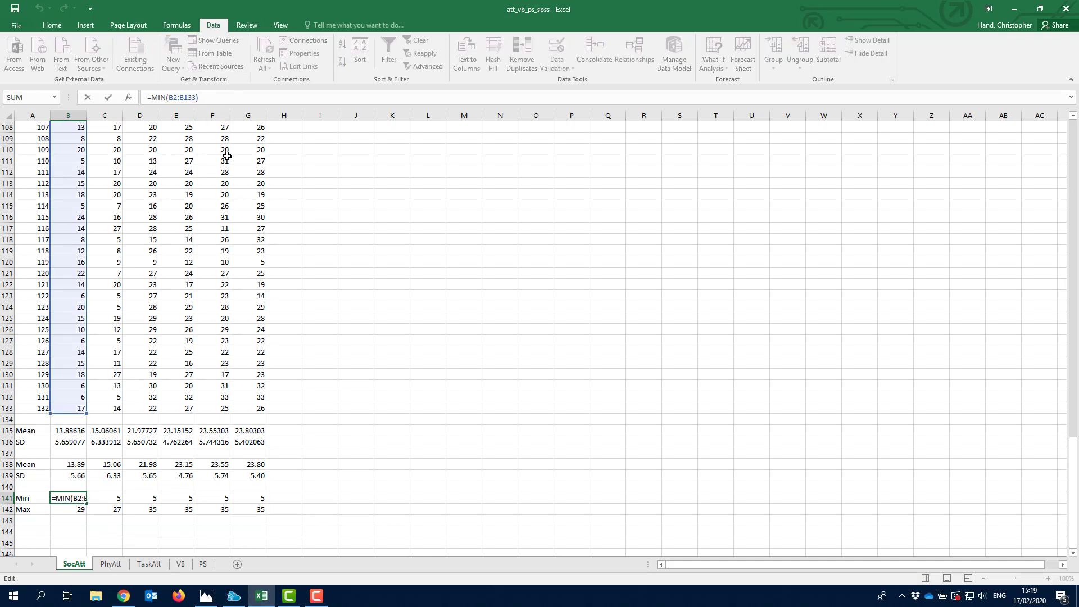
key(Escape)
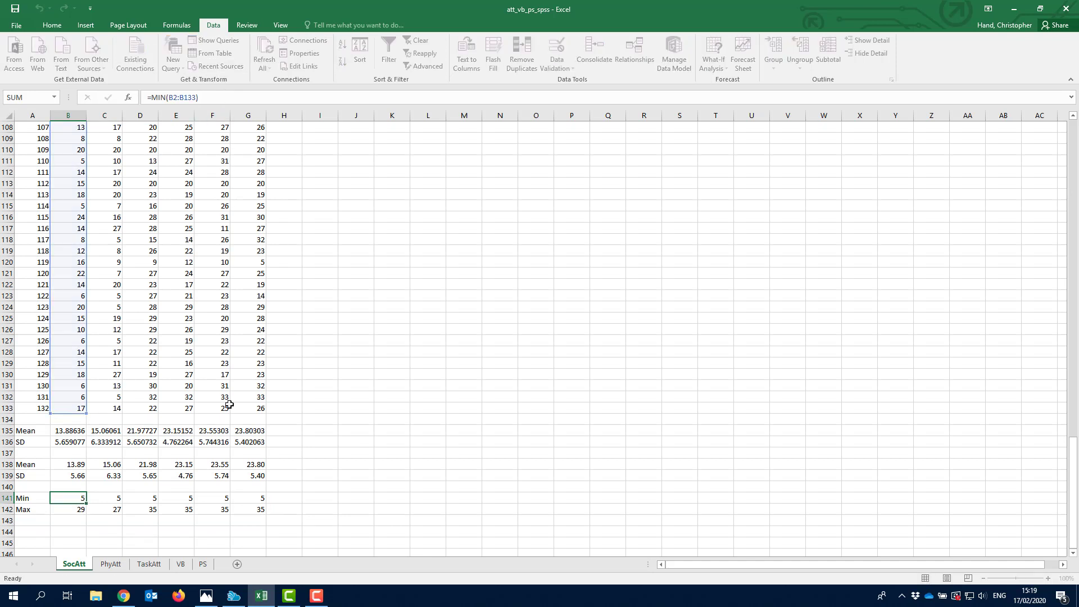